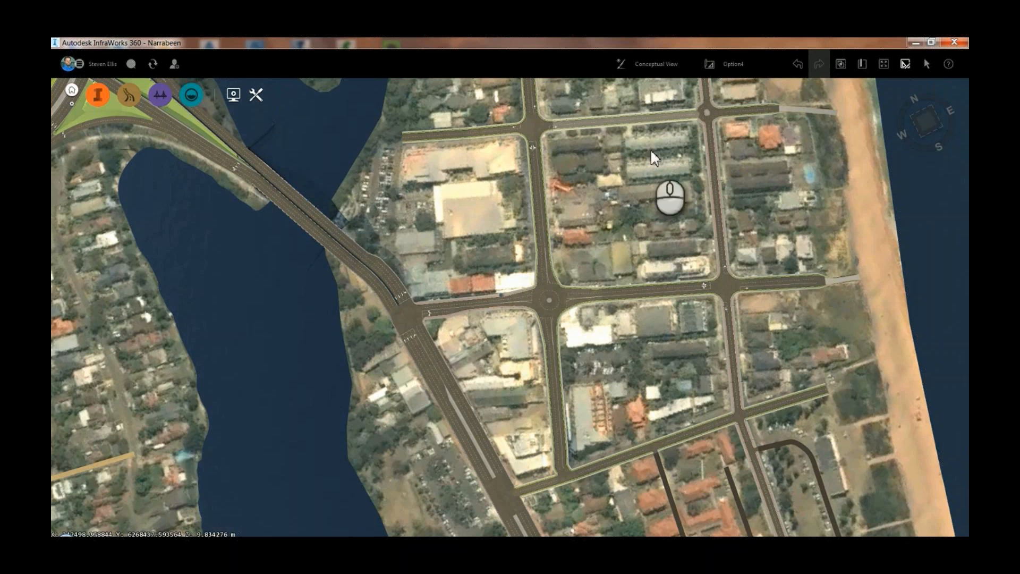
# Define a new five-sided traffic study area enclosing the main road junction east of the bridge and the neighbouring roundabout
pyautogui.click(132, 97)
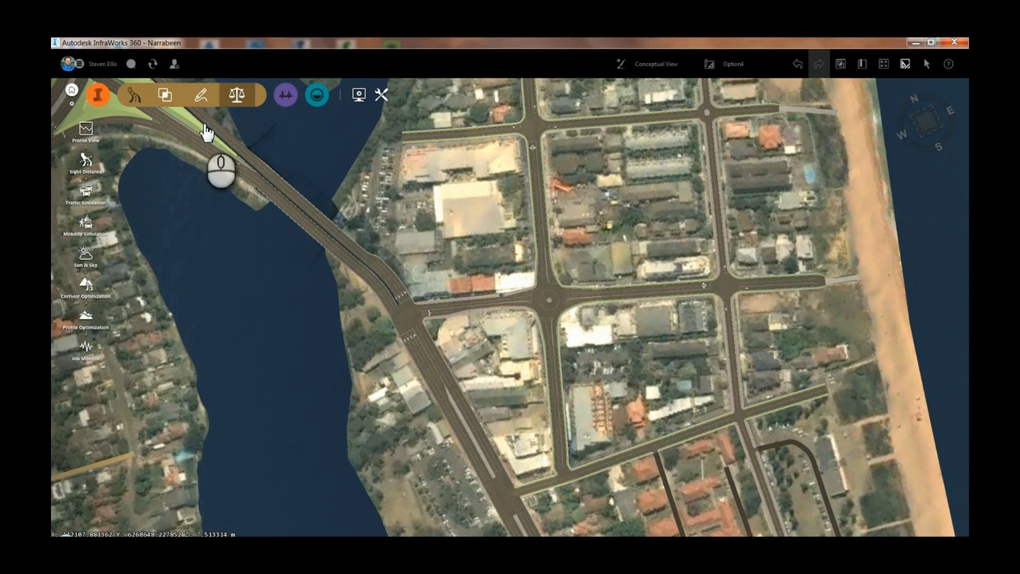
pyautogui.click(85, 192)
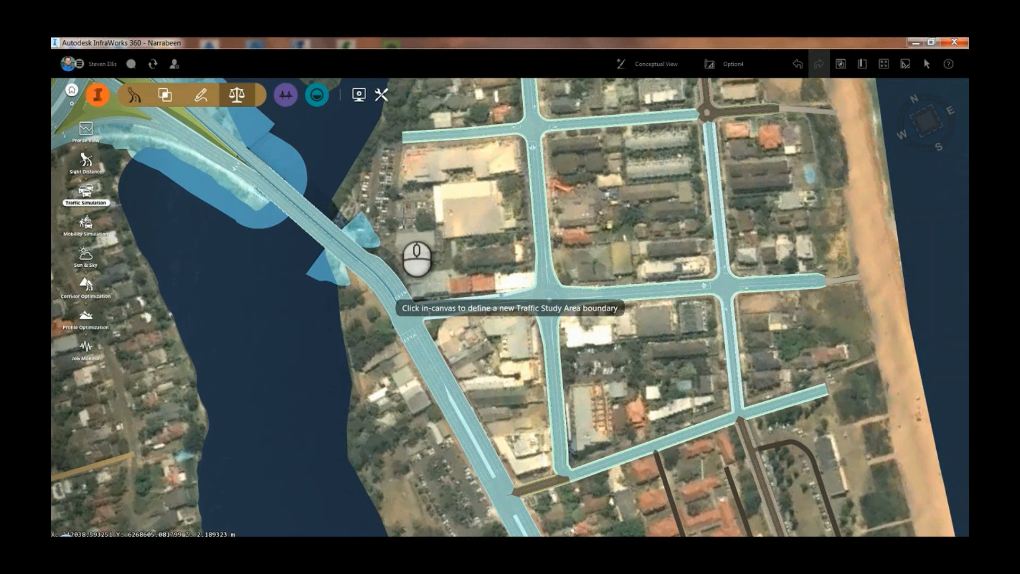
pyautogui.click(392, 214)
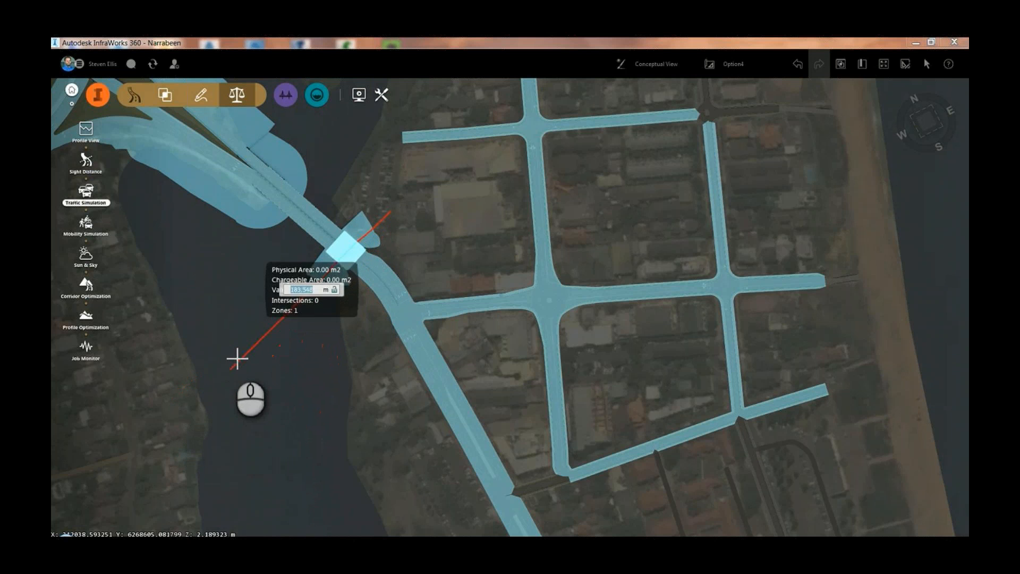
pyautogui.click(293, 307)
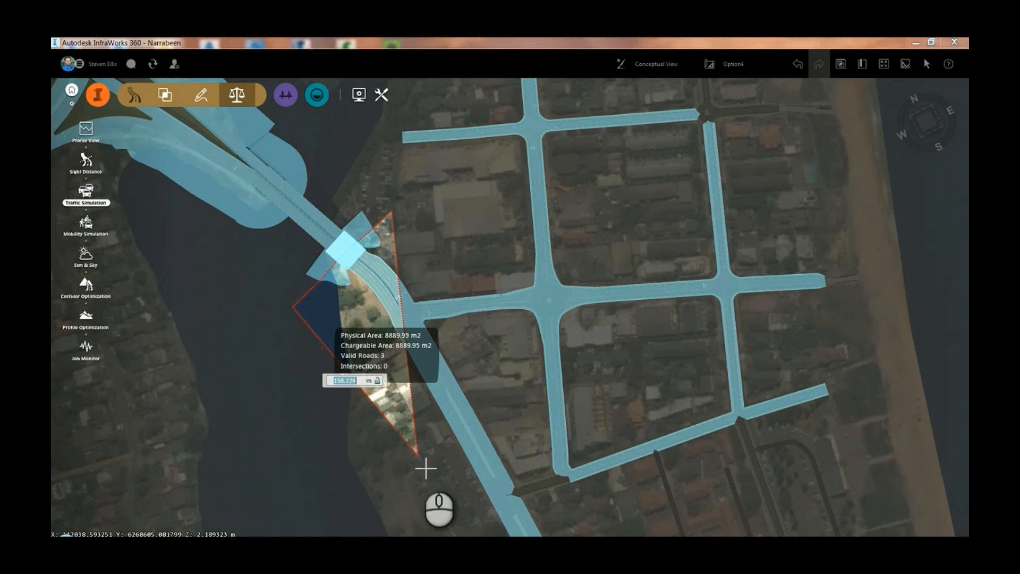
pyautogui.click(419, 462)
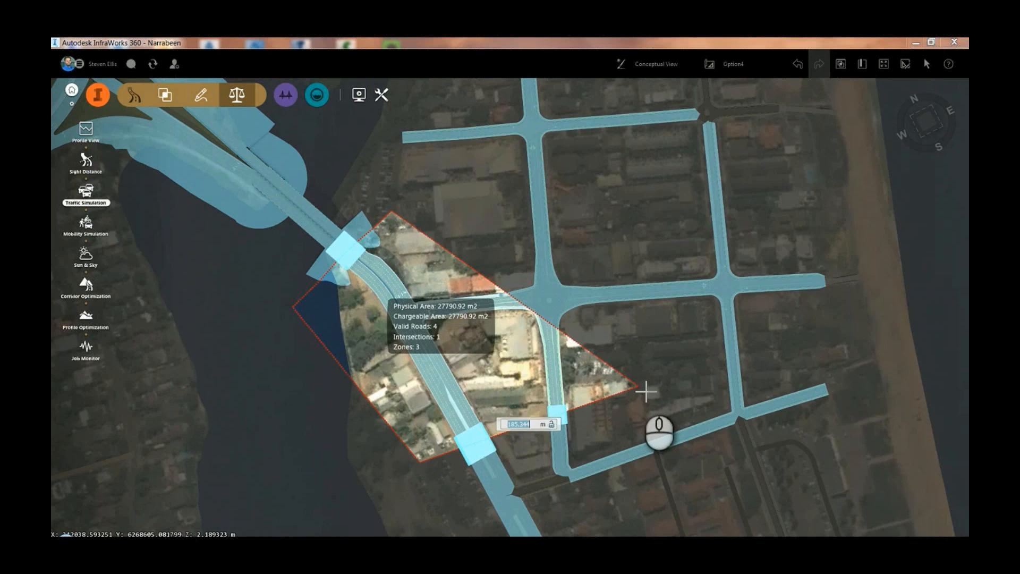
pyautogui.click(679, 377)
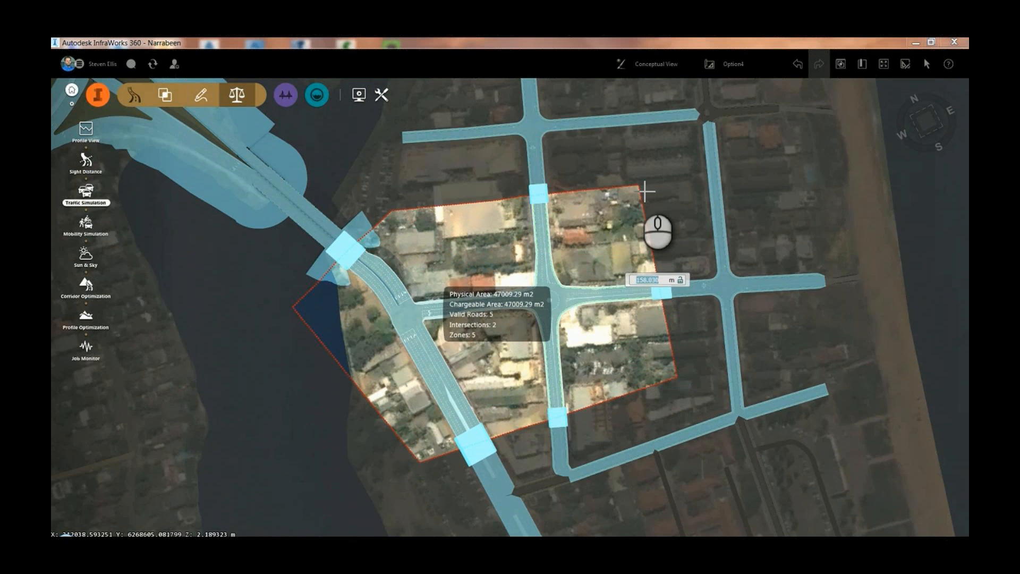
pyautogui.doubleClick(644, 190)
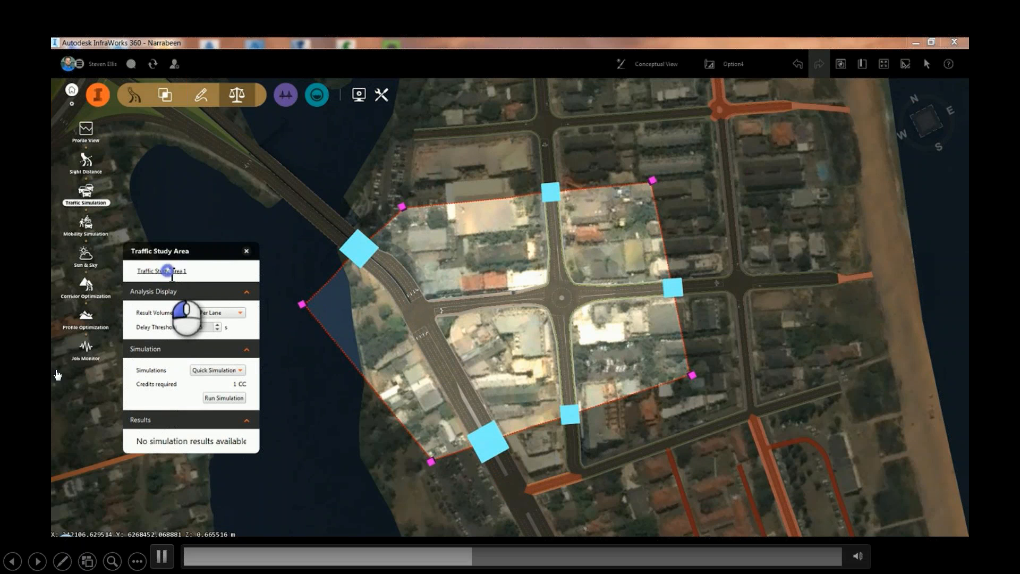
# Rename the traffic study area Narrabeen and run a Quick Simulation on it
pyautogui.doubleClick(178, 271)
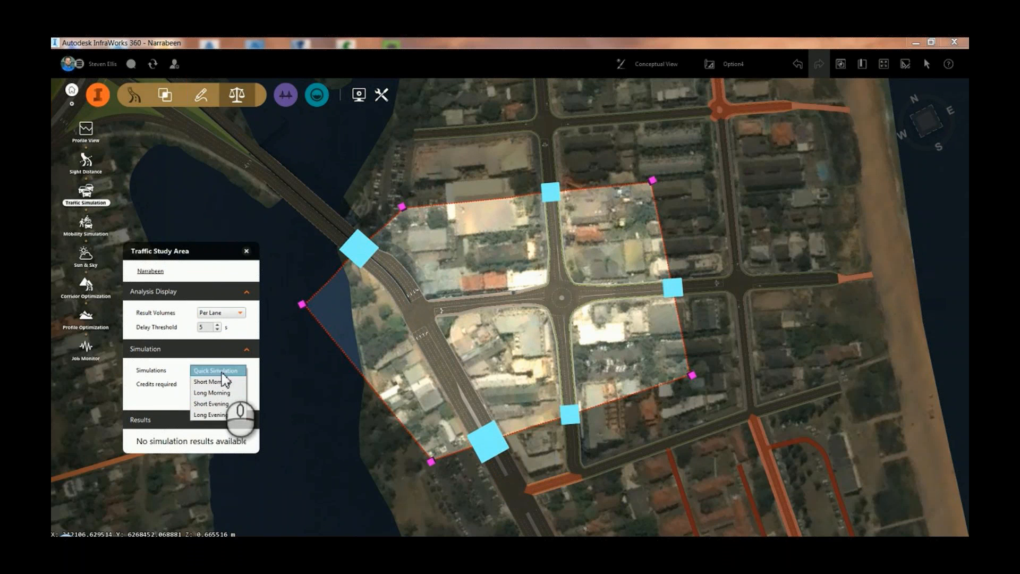
pyautogui.click(215, 371)
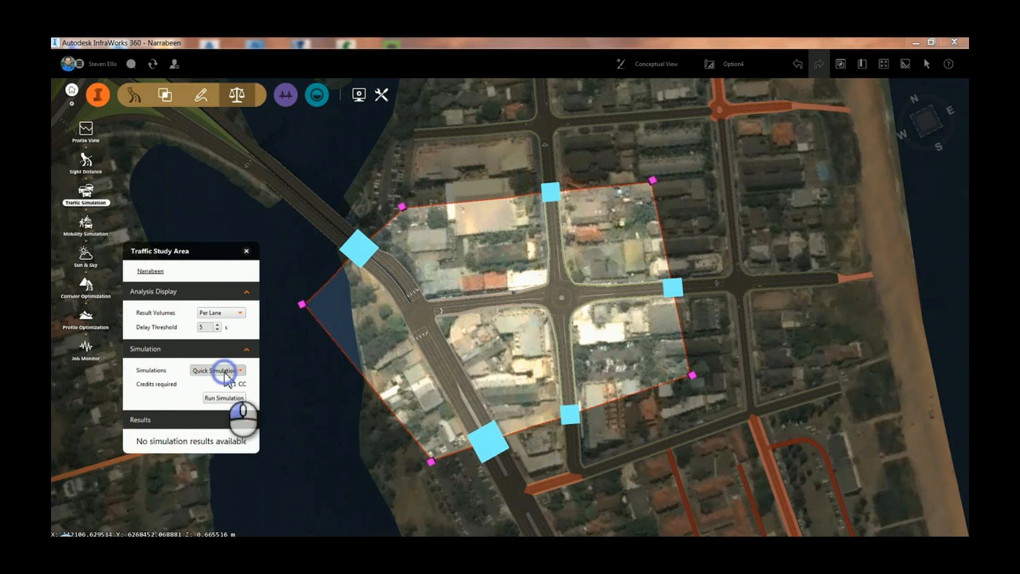
pyautogui.click(226, 400)
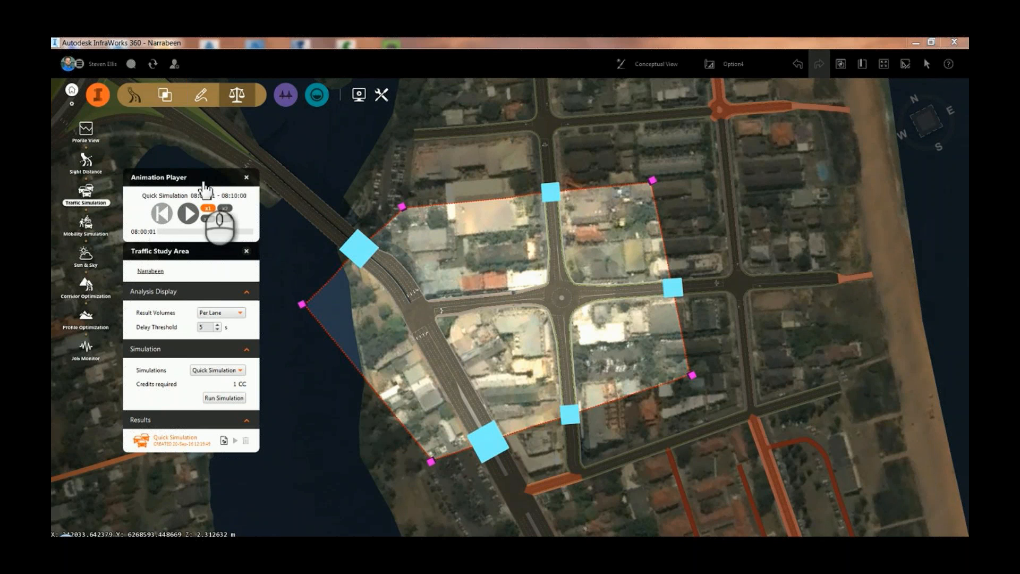
# Play the Quick Simulation animation at x2 speed and watch the study area's intersections from an oblique angle
pyautogui.click(188, 214)
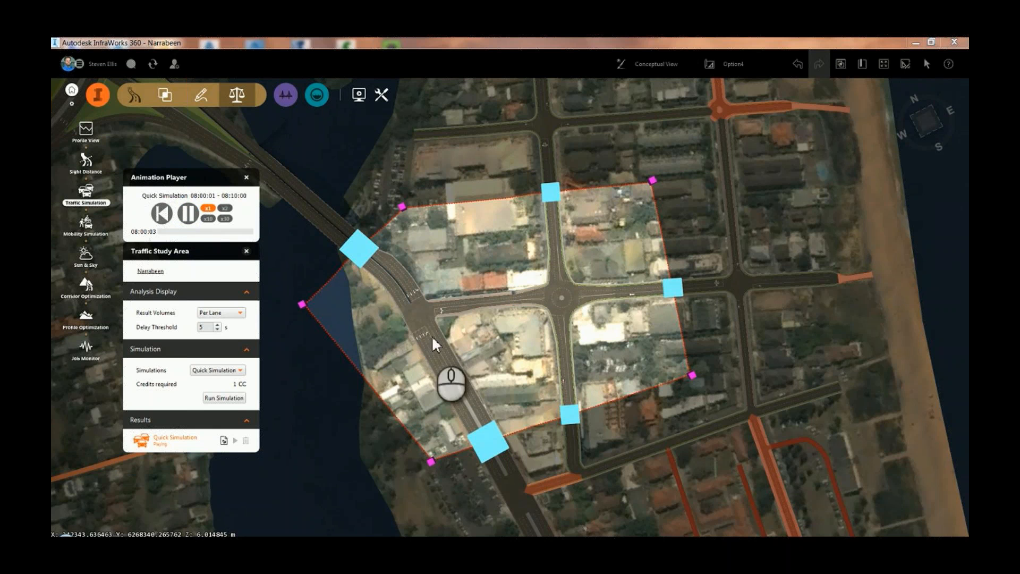
pyautogui.click(224, 209)
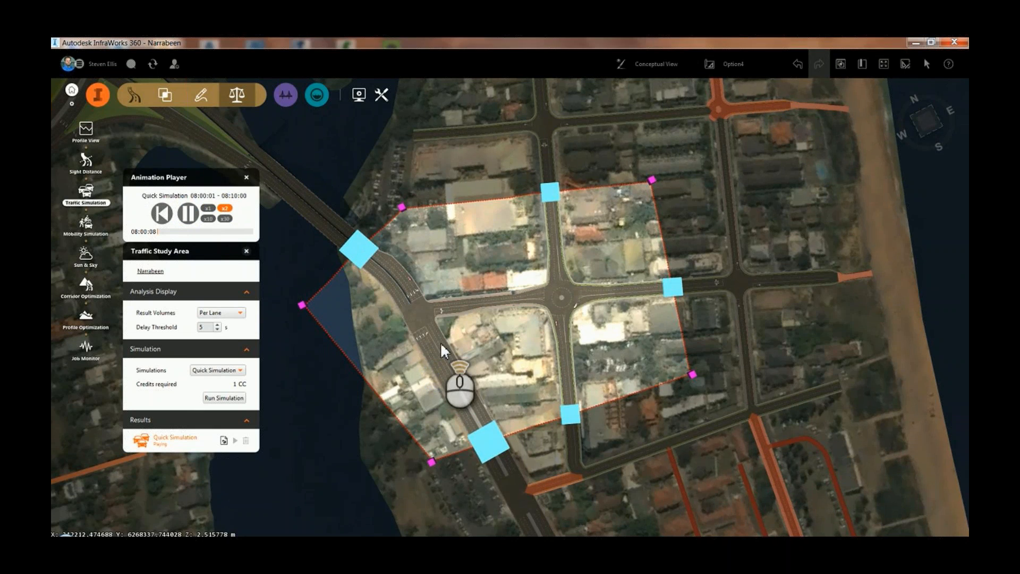
pyautogui.scroll(5, 441, 345)
pyautogui.moveTo(445, 363); pyautogui.dragTo(492, 231)
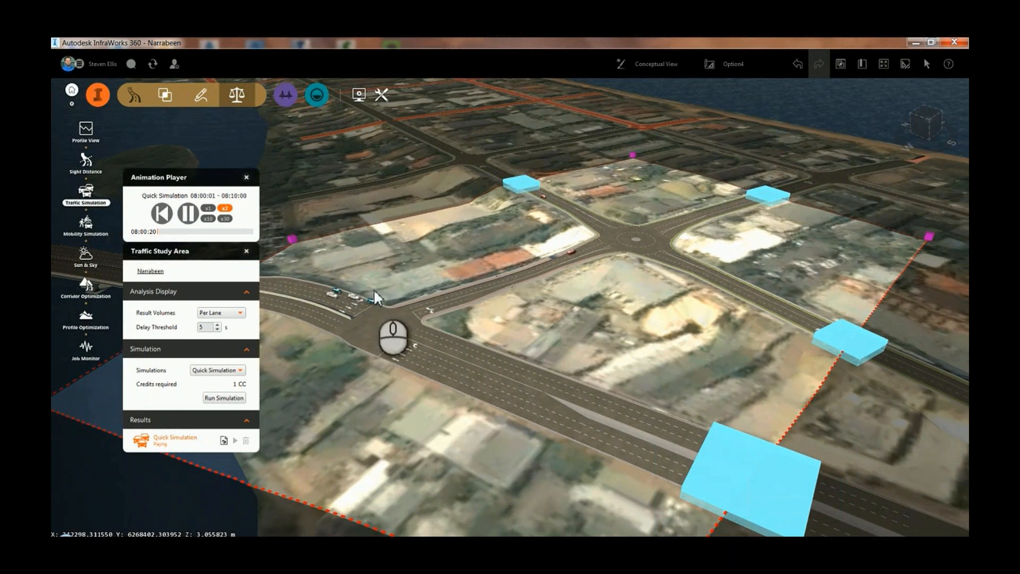
# Display the result volumes Per Approach and inspect the average delay and queue on the main road's southern approach
pyautogui.click(226, 313)
pyautogui.click(212, 315)
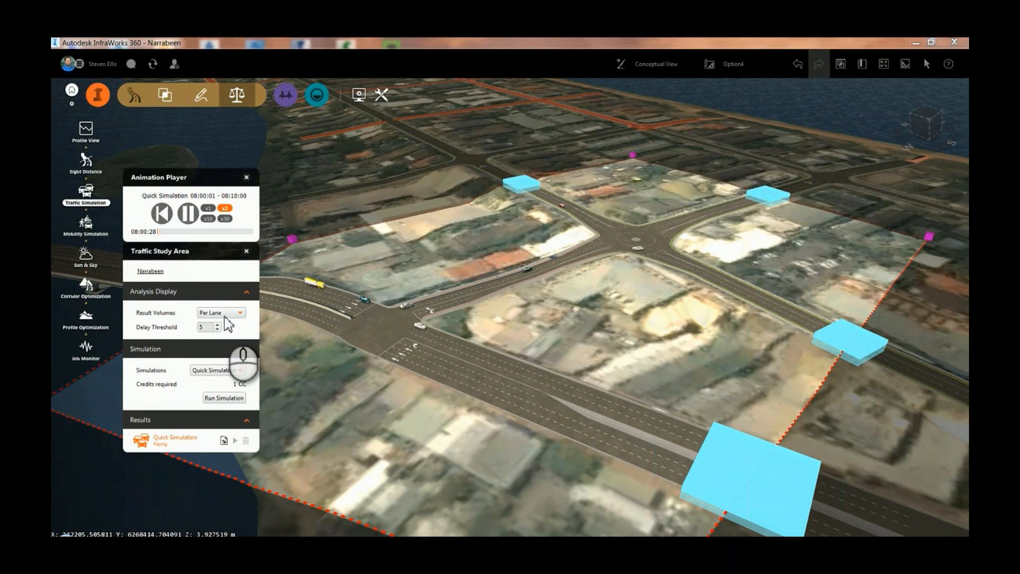
pyautogui.click(222, 313)
pyautogui.click(216, 330)
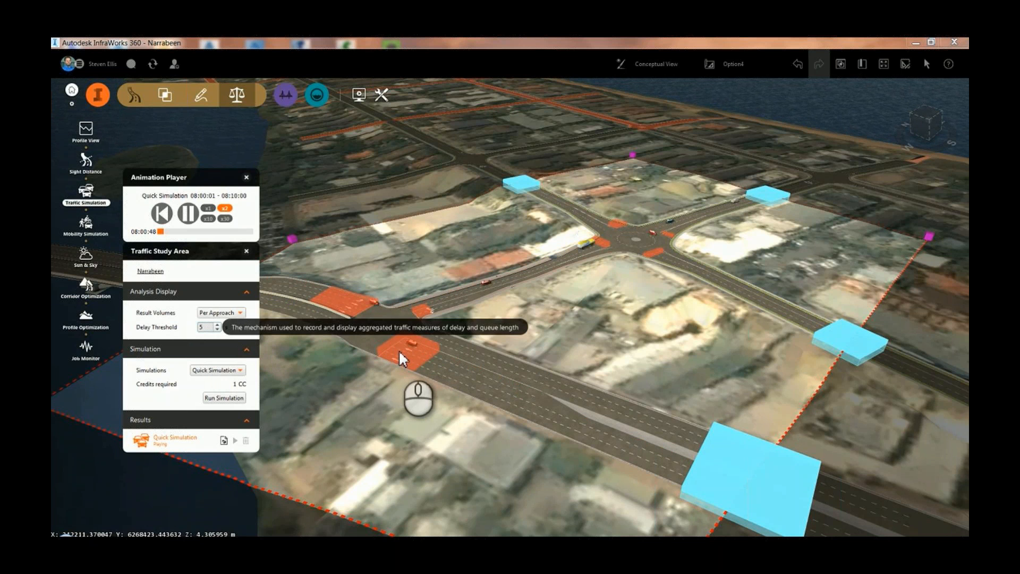
pyautogui.moveTo(400, 353)
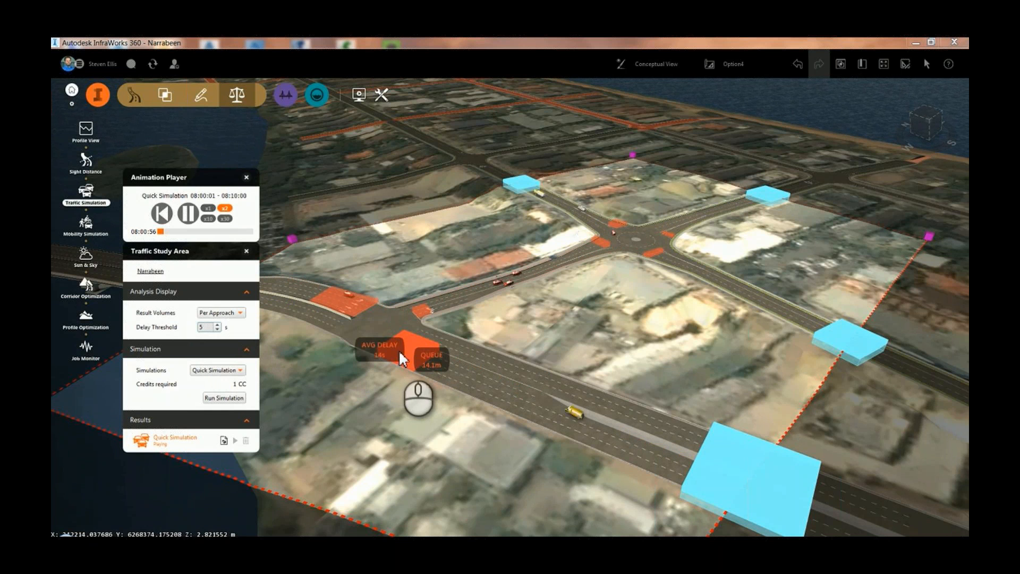
# Display the result volumes Per Lane, inspect the junction's lane delays and queues, and pause the animation
pyautogui.click(240, 313)
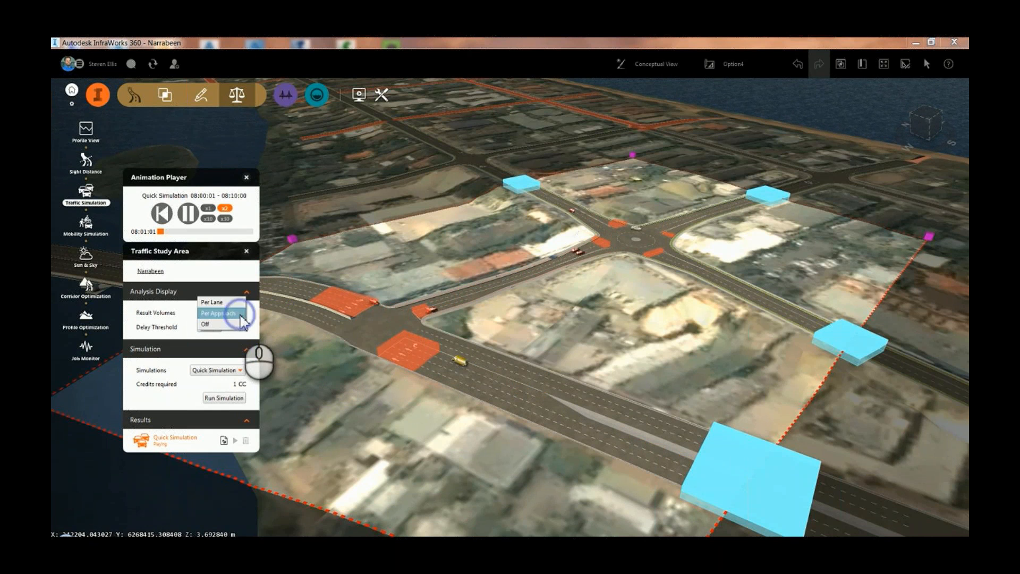
pyautogui.click(240, 314)
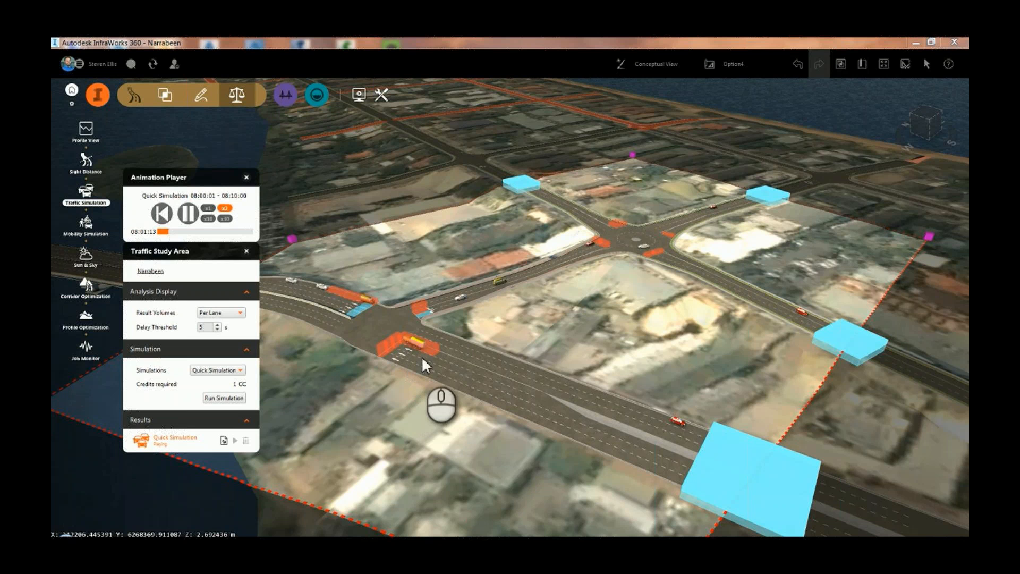
pyautogui.moveTo(431, 349)
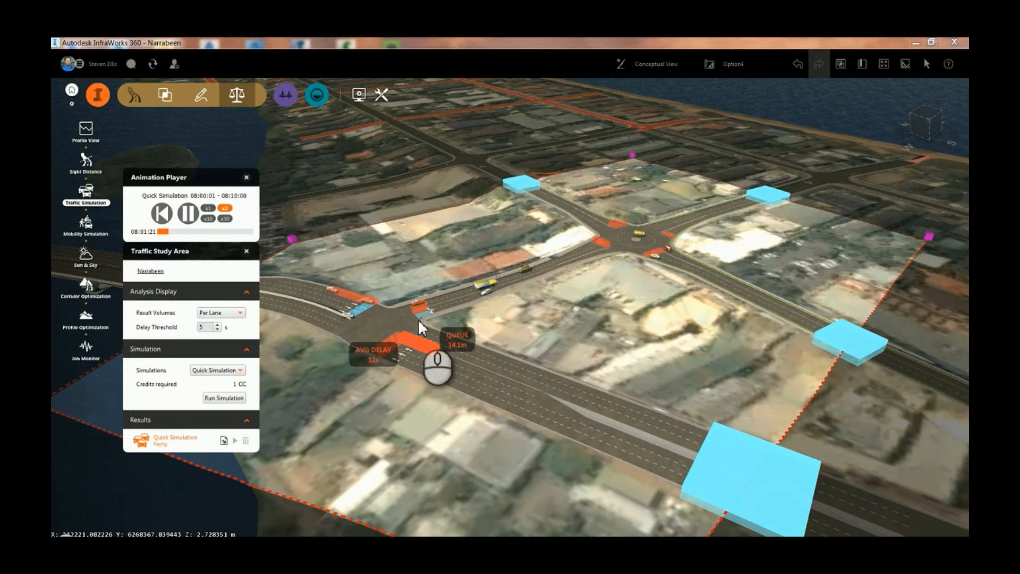
pyautogui.moveTo(422, 318)
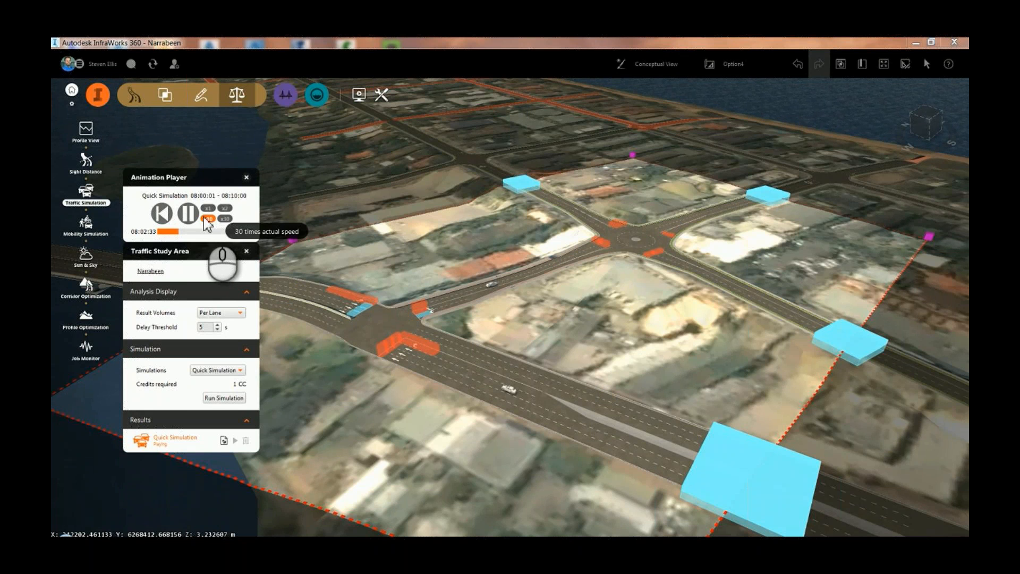
pyautogui.click(188, 215)
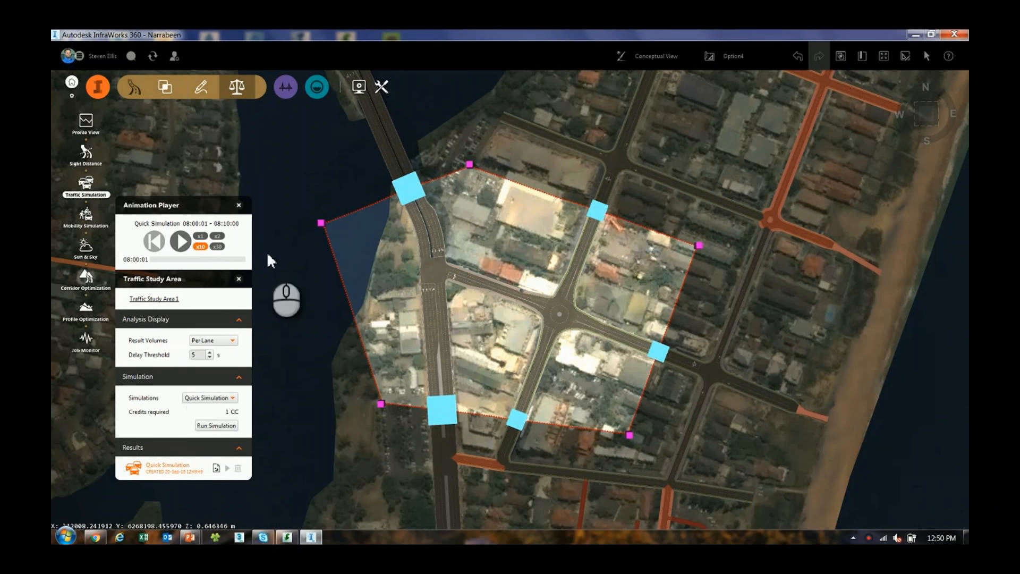
# Open the Traffic Analyst Panel for the traffic study area and dismiss the font size message
pyautogui.rightClick(479, 297)
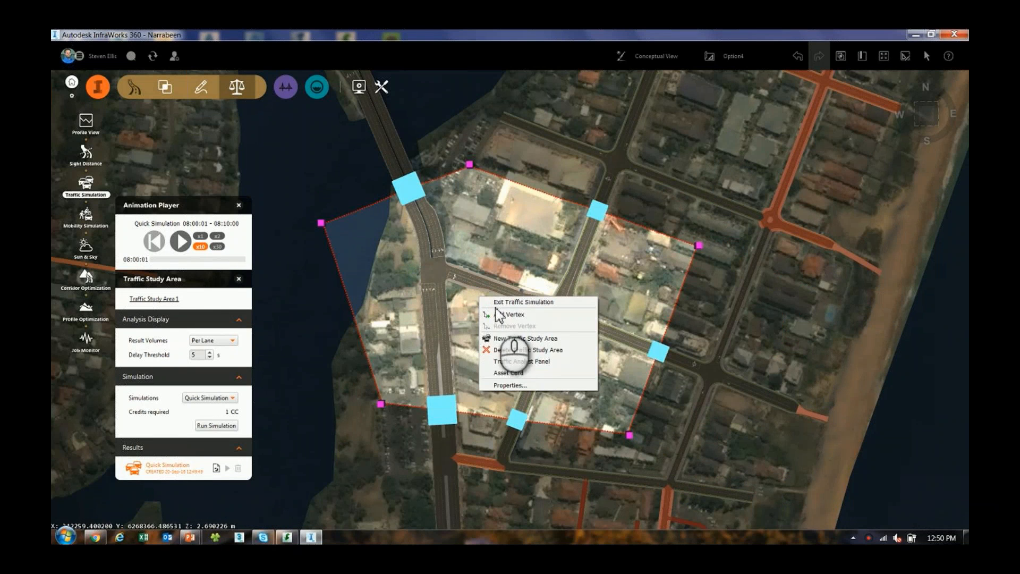
pyautogui.click(523, 373)
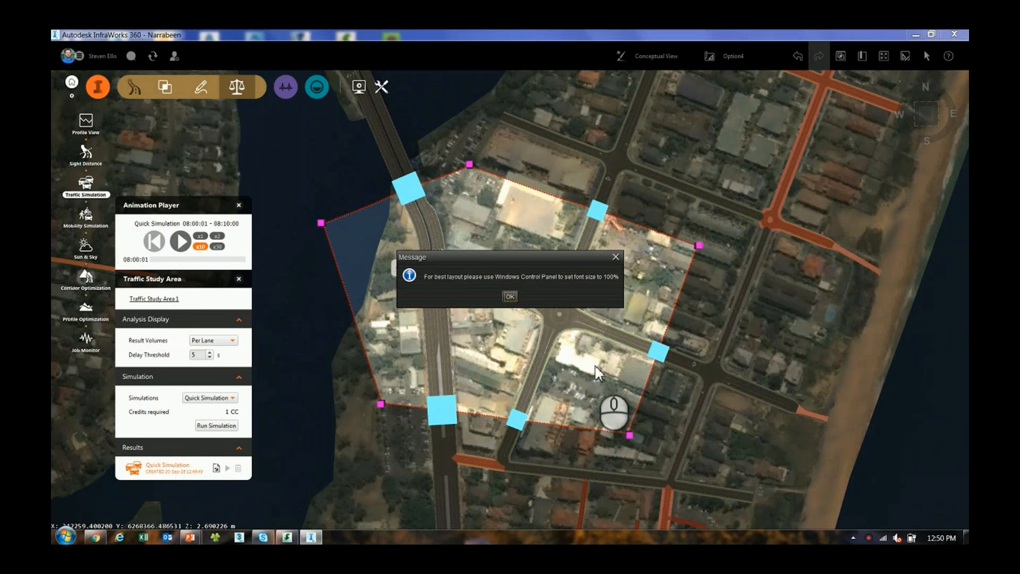
pyautogui.click(510, 296)
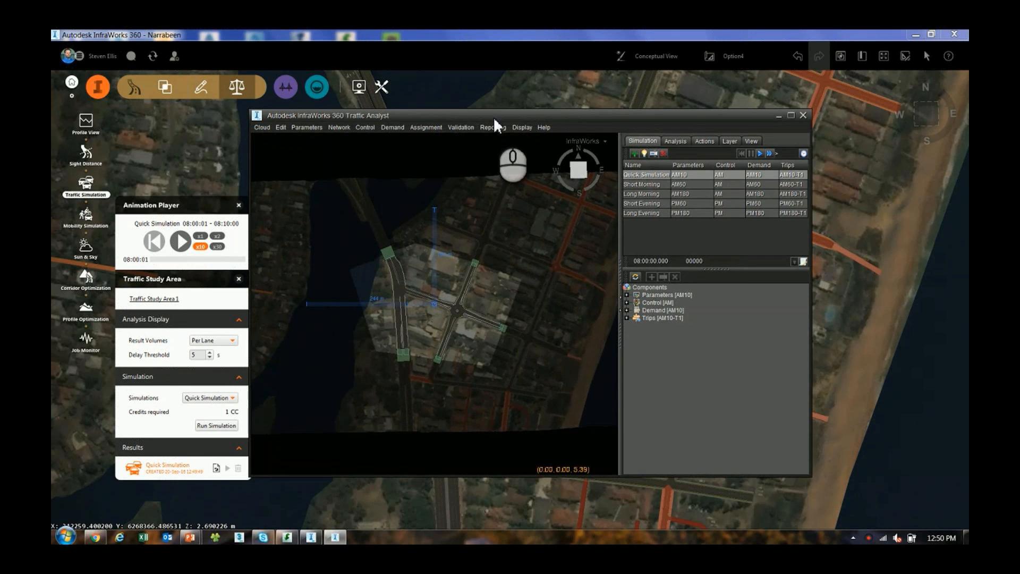
# Run the Quick Simulation in Traffic Analyst and watch the vehicles at the junction and roundabout from an oblique angle
pyautogui.moveTo(494, 116); pyautogui.dragTo(530, 112)
pyautogui.scroll(5, 448, 303)
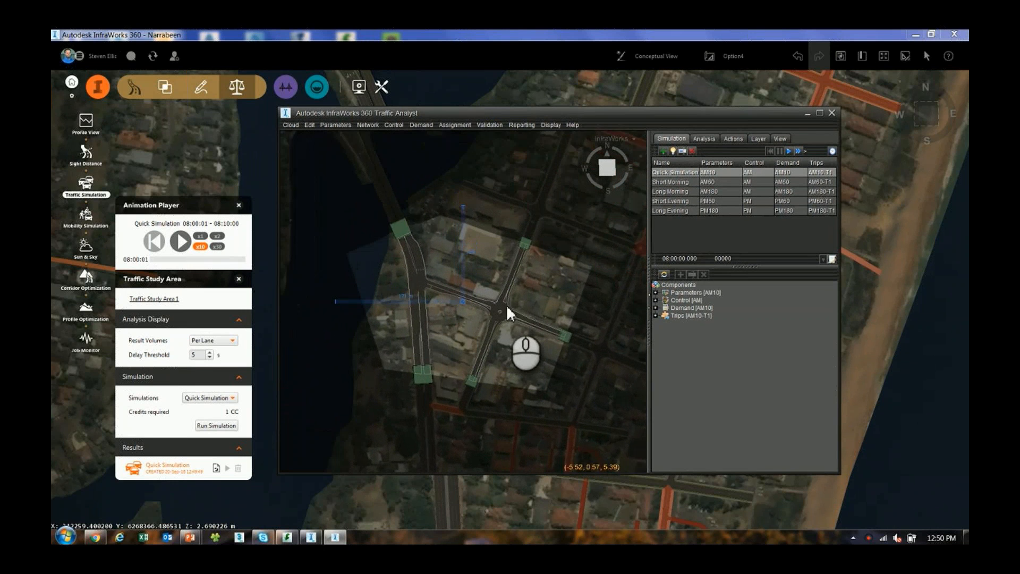
pyautogui.click(789, 151)
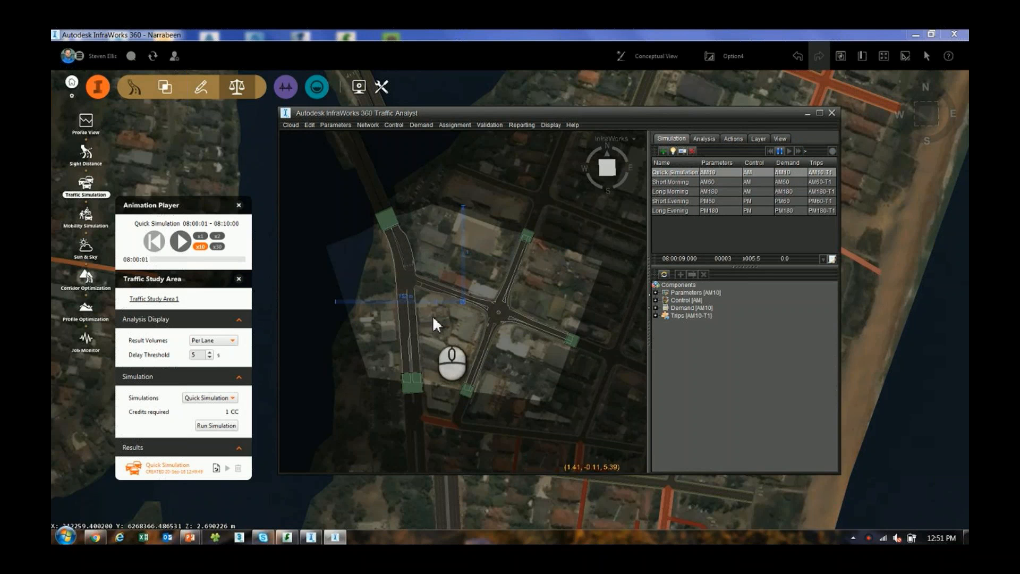
pyautogui.scroll(3, 432, 315)
pyautogui.moveTo(434, 339); pyautogui.dragTo(504, 316)
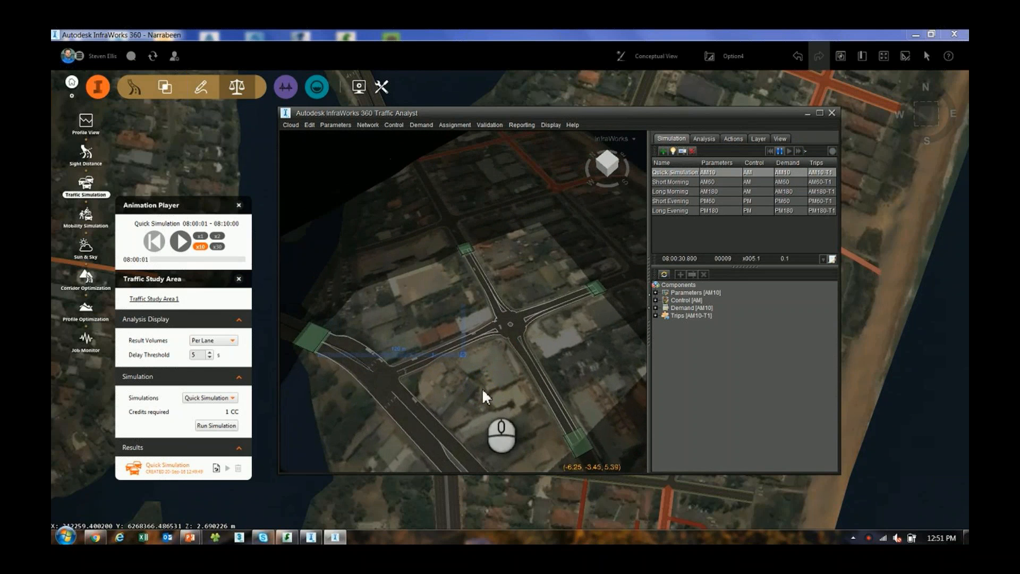
pyautogui.moveTo(482, 389); pyautogui.dragTo(483, 336, button='right')
pyautogui.scroll(-2, 451, 334)
pyautogui.scroll(1, 453, 335)
pyautogui.scroll(2, 453, 334)
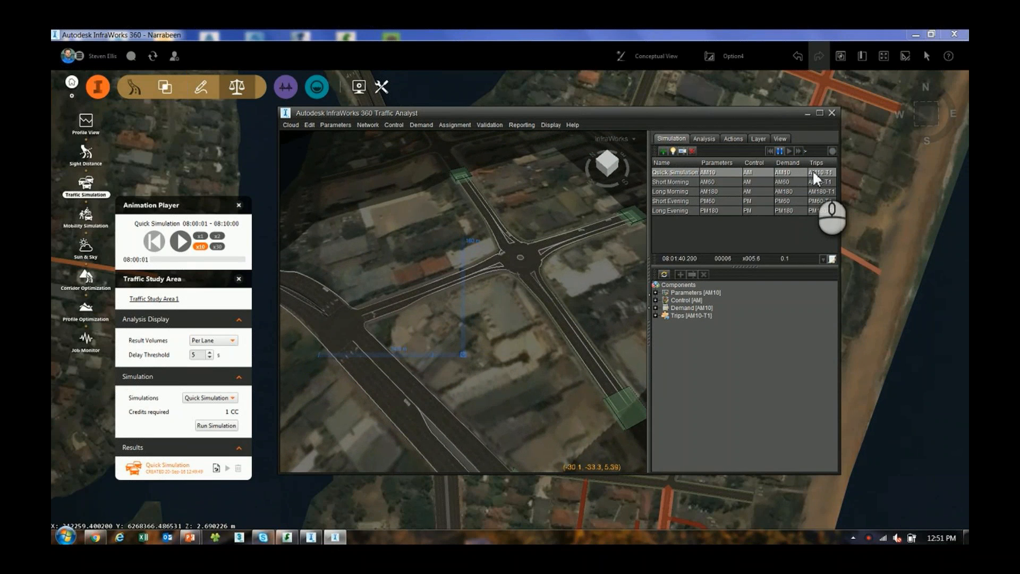
# Open the Demand Editor for the AM10 demand and arrange it beside the road network view
pyautogui.click(421, 123)
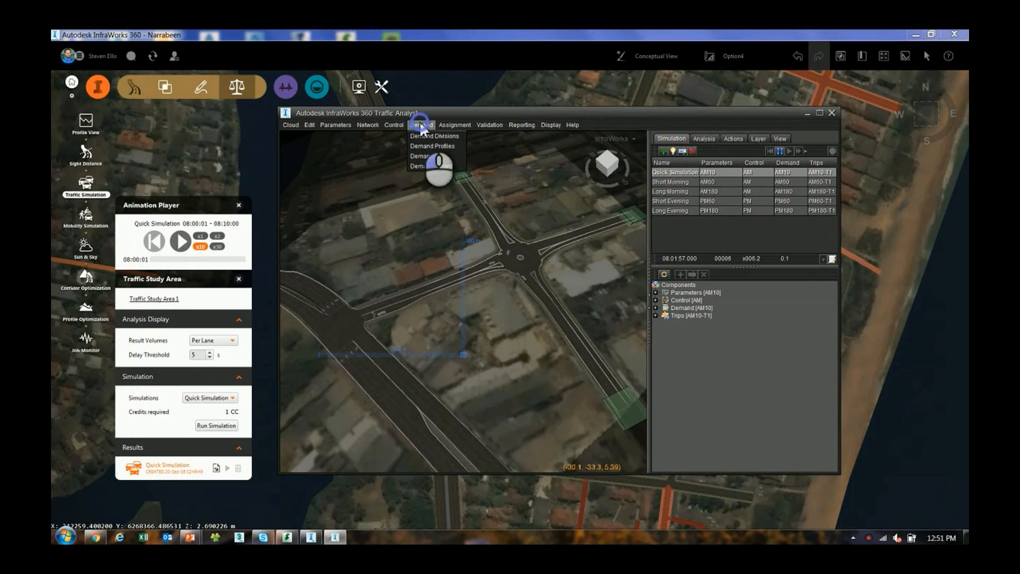
pyautogui.click(426, 157)
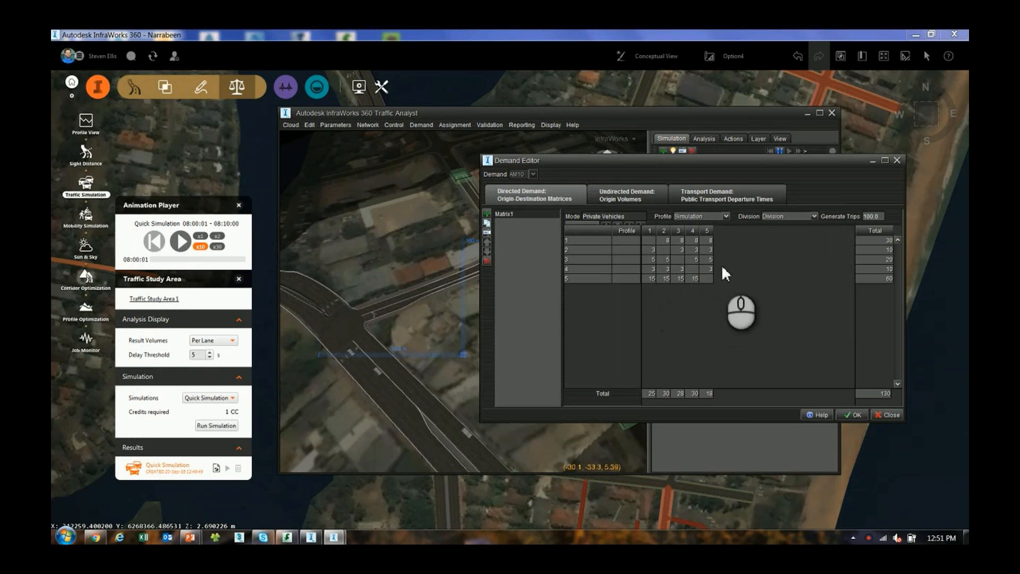
pyautogui.moveTo(616, 158); pyautogui.dragTo(704, 172)
pyautogui.moveTo(569, 113); pyautogui.dragTo(439, 113)
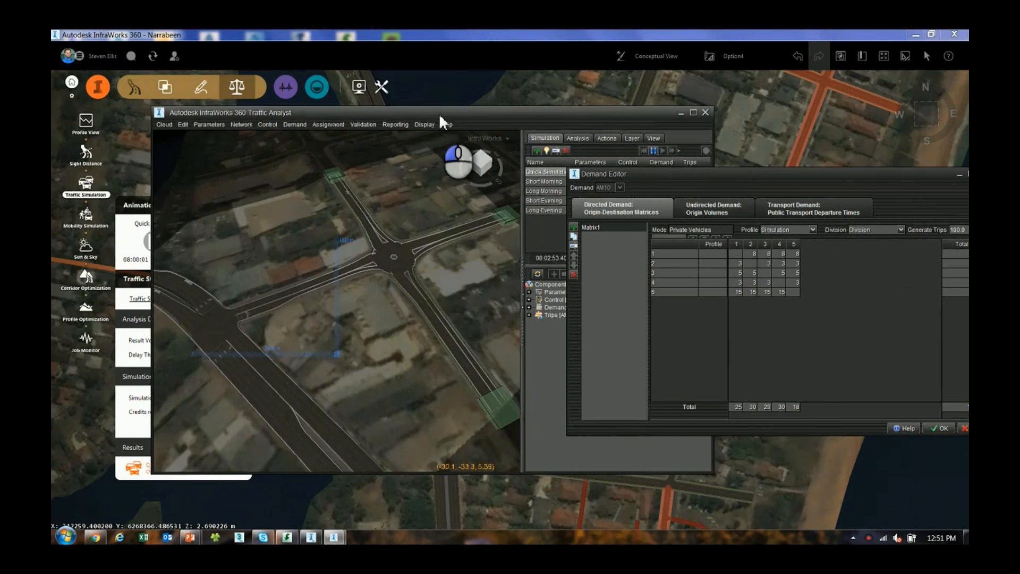
pyautogui.moveTo(703, 171); pyautogui.dragTo(667, 165)
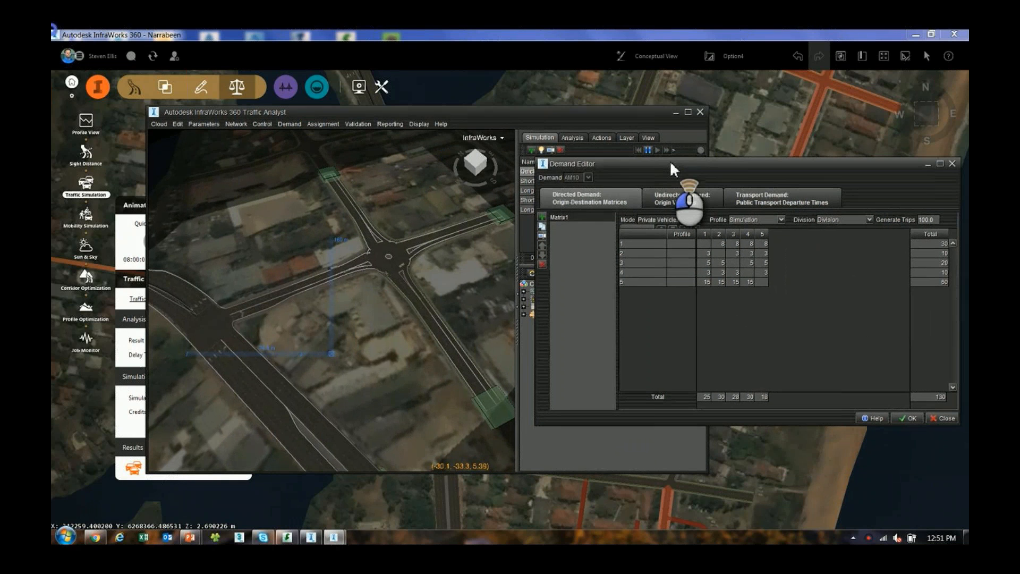
# Show the network from directly above and highlight the trip demand from zone 1 to zone 2 in the origin-destination matrix
pyautogui.scroll(2, 367, 319)
pyautogui.moveTo(363, 352); pyautogui.dragTo(365, 367)
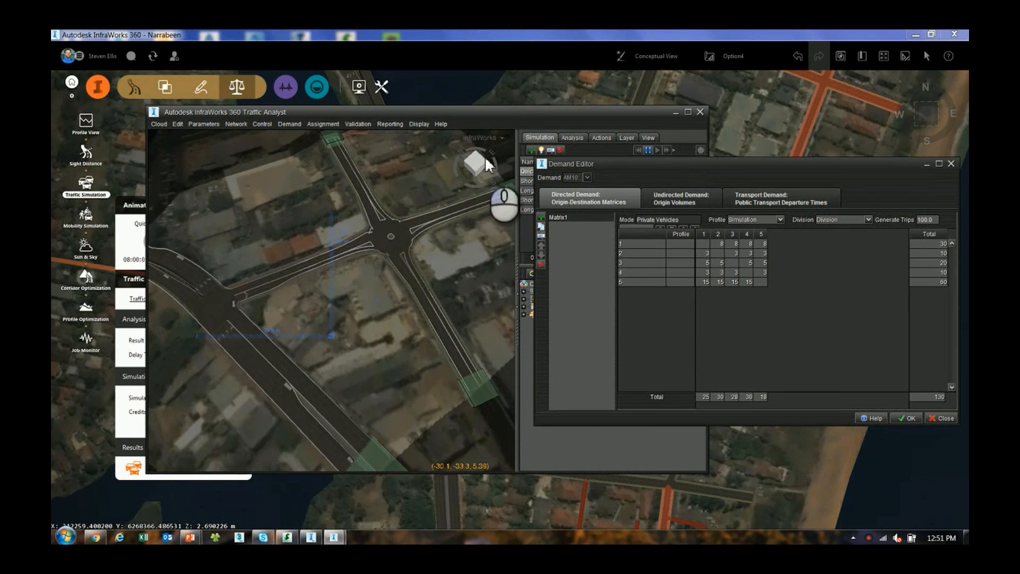
pyautogui.click(474, 159)
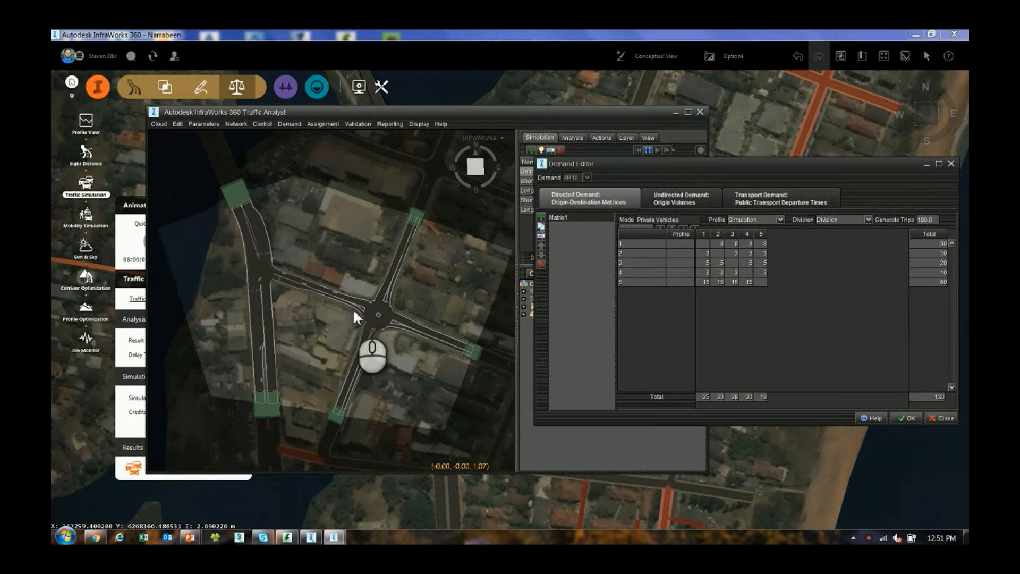
pyautogui.click(719, 243)
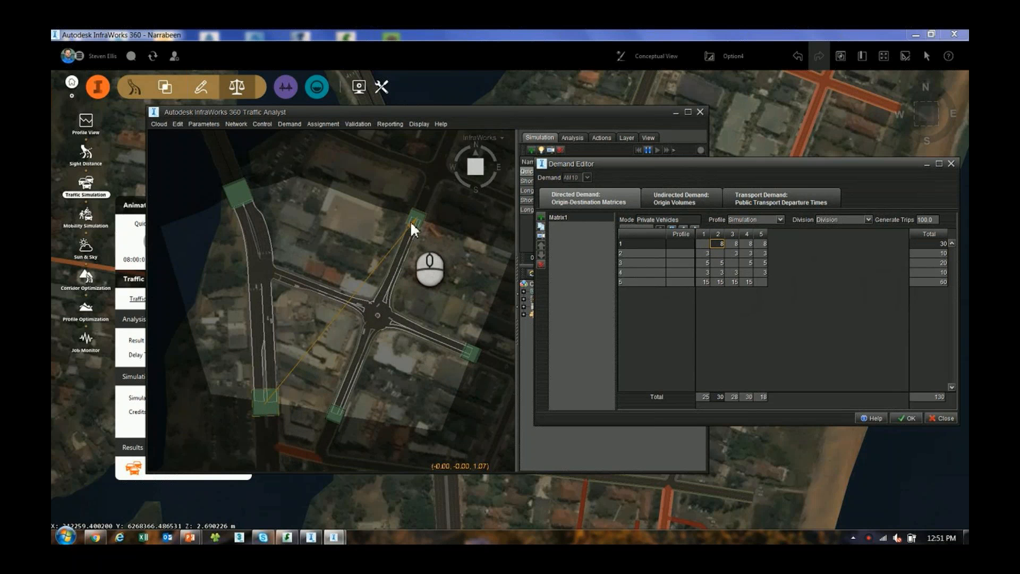
# Highlight the trip demands from zone 1 to 3, zone 2 to 3 and zone 4 to 2 in the origin-destination matrix
pyautogui.click(734, 243)
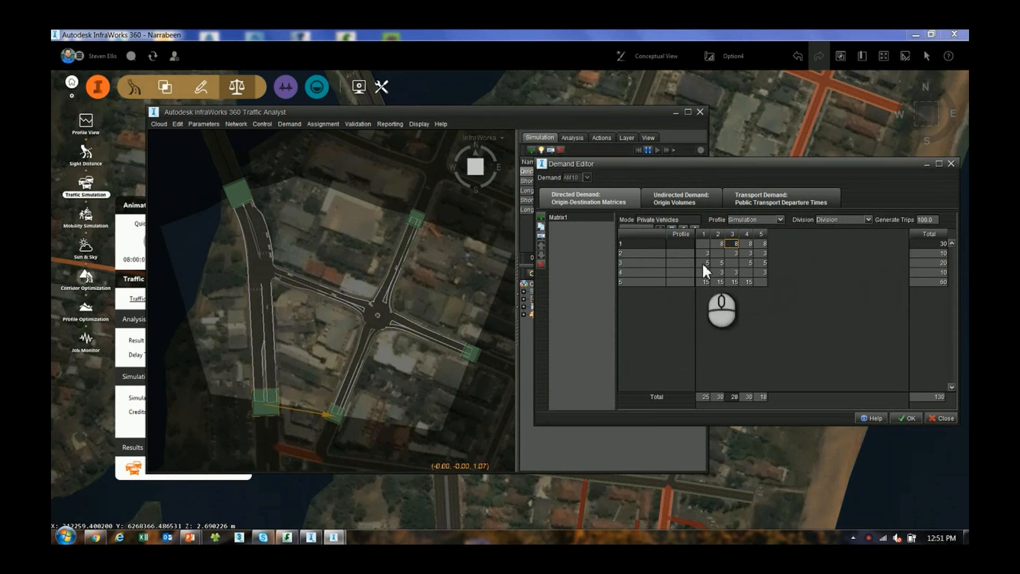
pyautogui.click(733, 254)
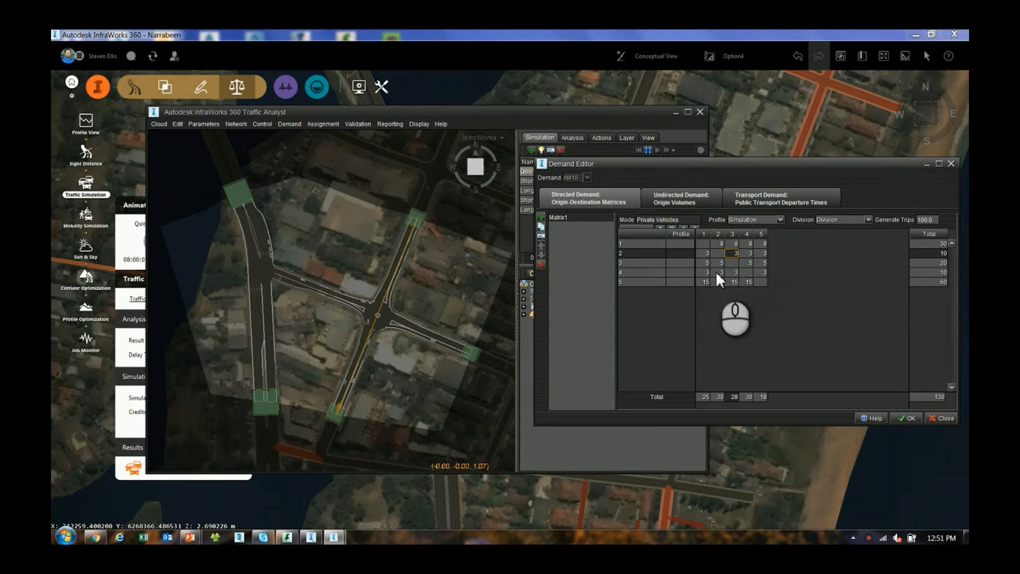
pyautogui.click(718, 272)
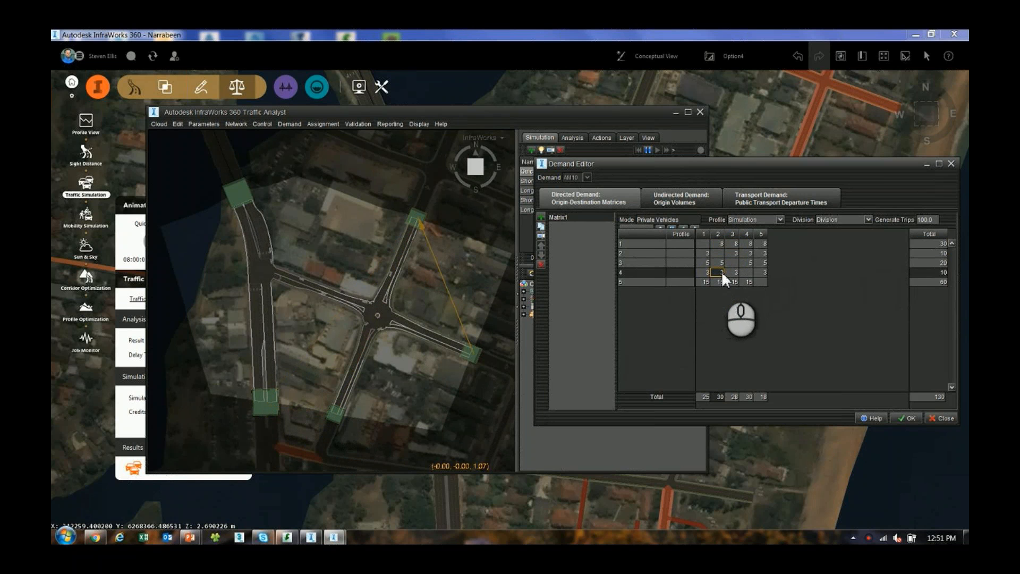
# Examine the origin totals for zones 1 and 3, the destination total for zone 1 and the overall total, and close the Demand Editor
pyautogui.click(939, 243)
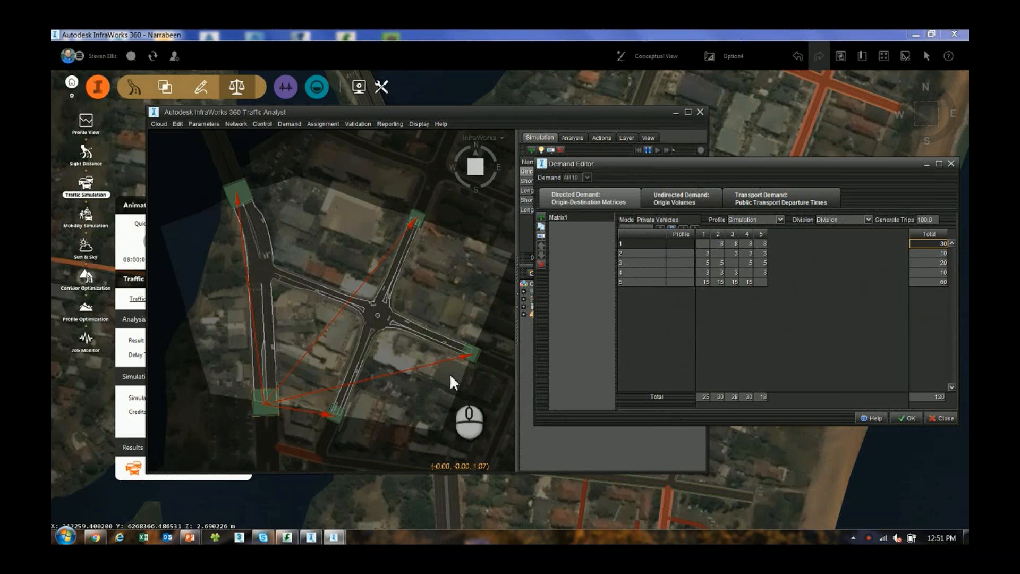
pyautogui.click(935, 263)
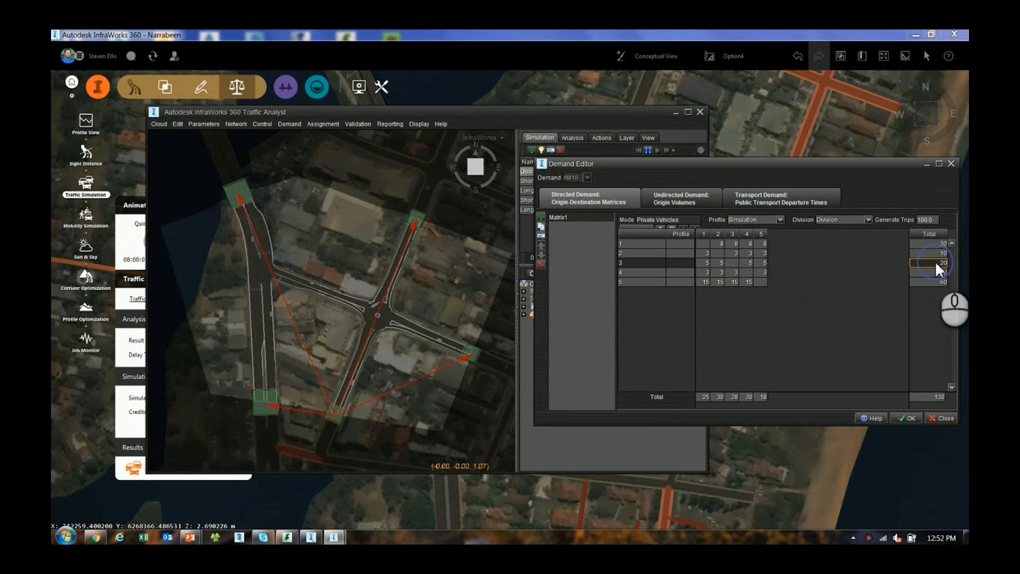
pyautogui.click(706, 396)
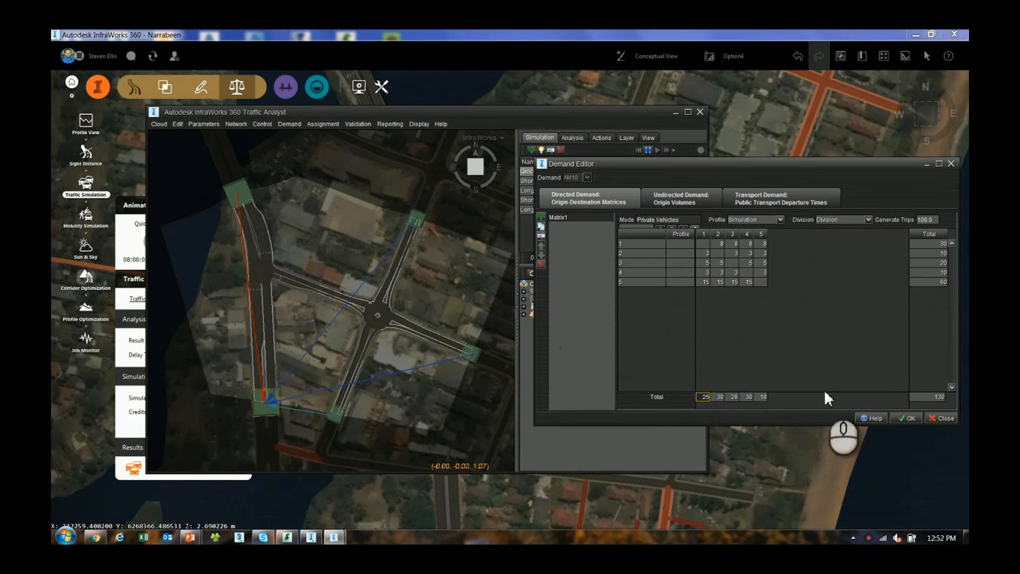
pyautogui.click(925, 398)
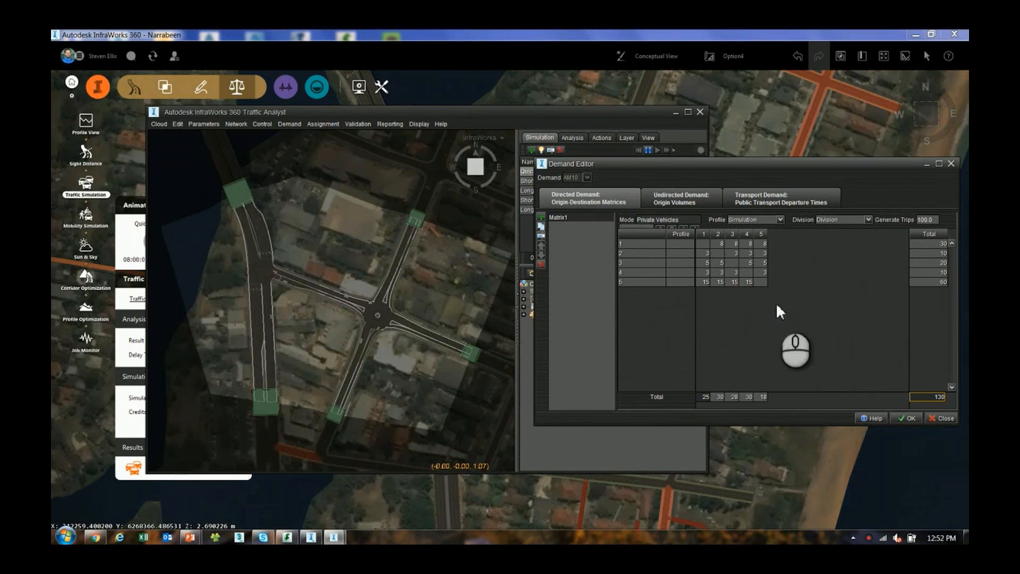
pyautogui.click(936, 419)
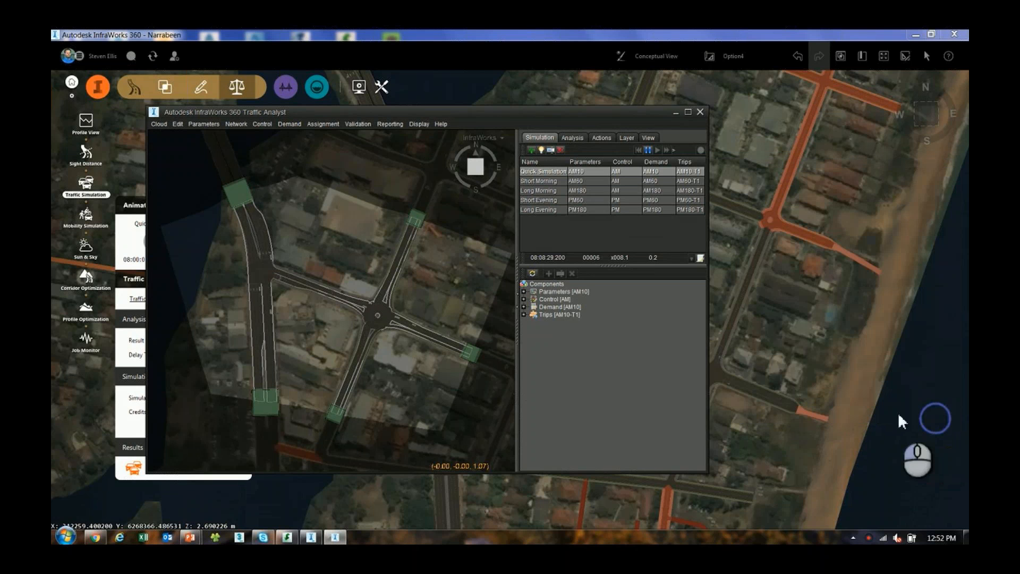
# Review the private vehicle split in Demand Divisions and cancel without changes
pyautogui.click(289, 127)
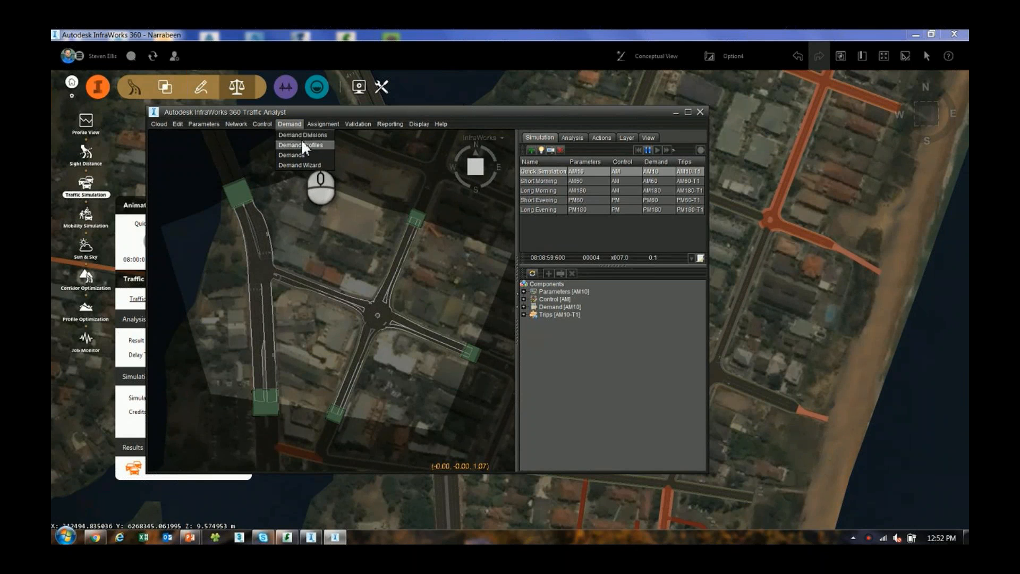
pyautogui.click(303, 135)
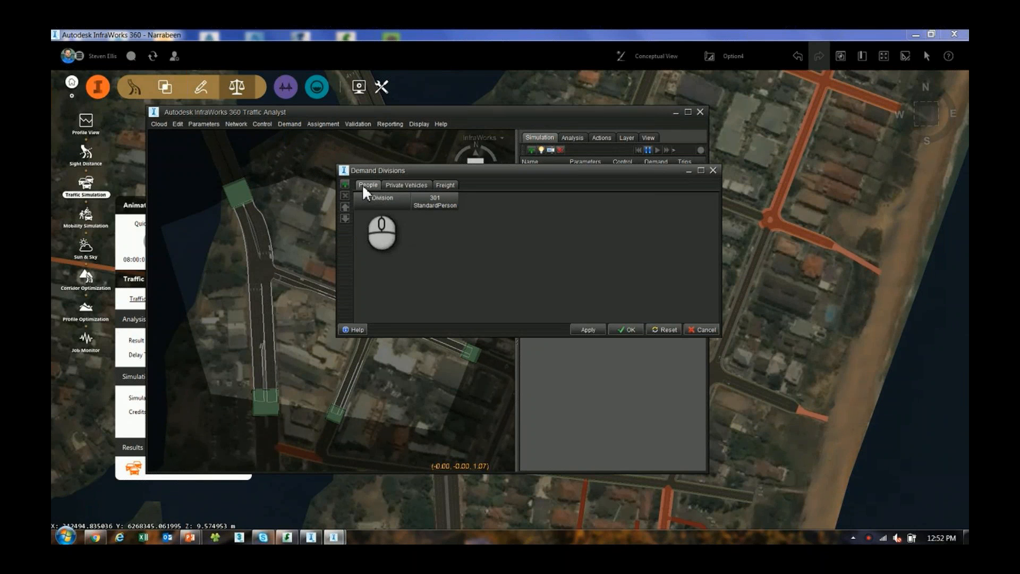
pyautogui.click(405, 186)
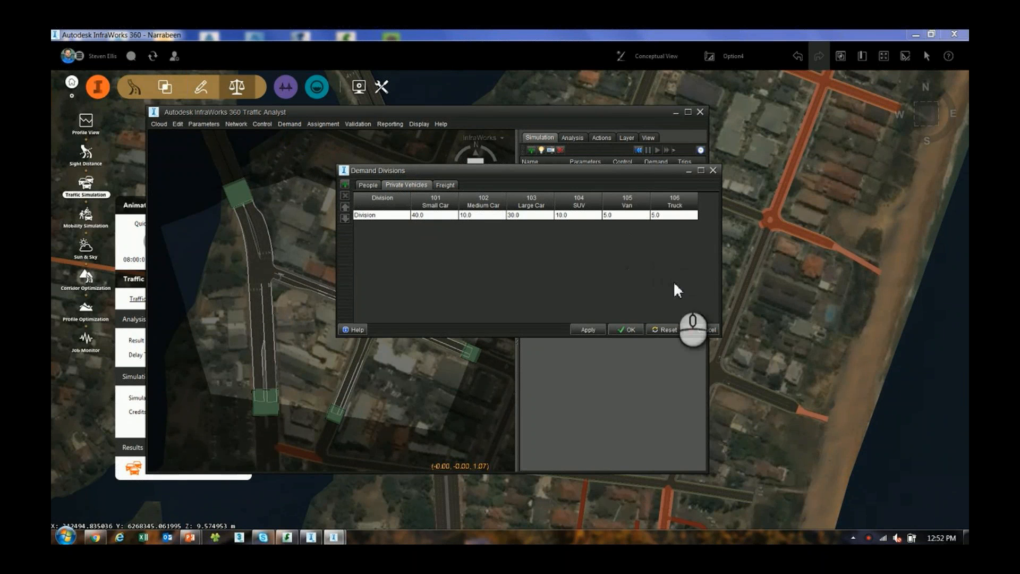
pyautogui.click(695, 330)
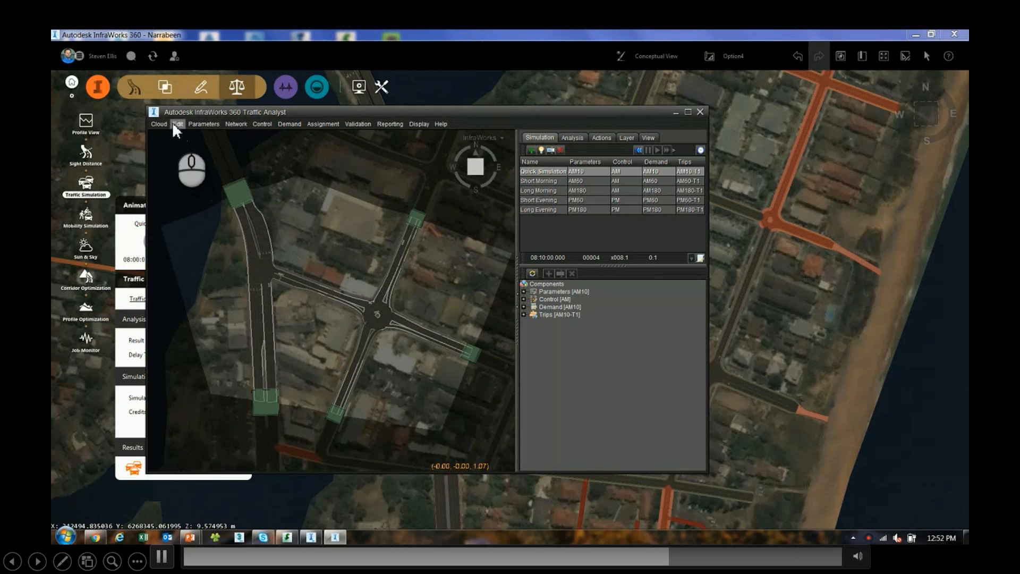
# Open the Intersections control and review the fixed signal options for the first Waterloo Street turn at intersection 2
pyautogui.click(199, 126)
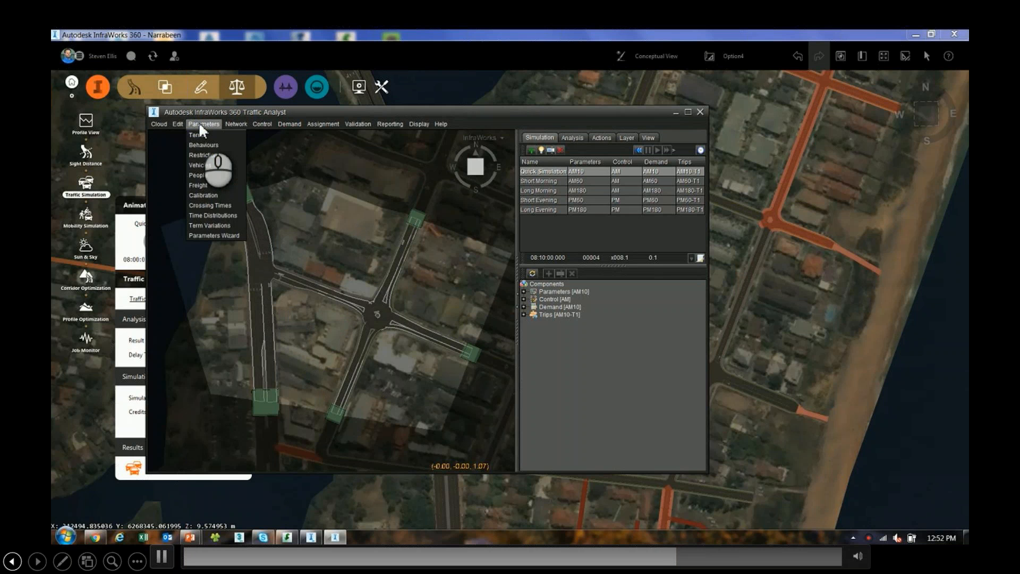
pyautogui.moveTo(254, 123)
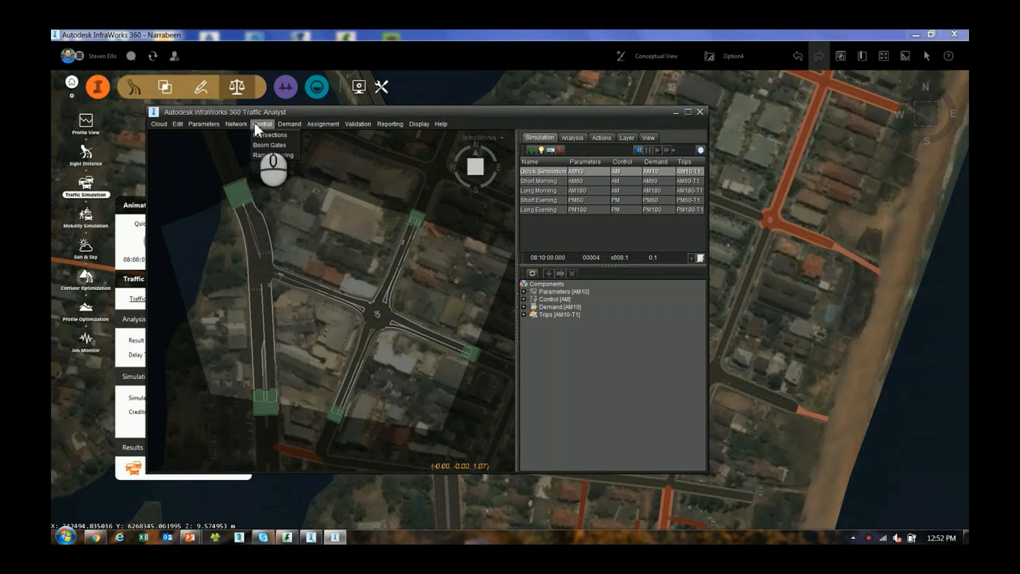
pyautogui.click(266, 134)
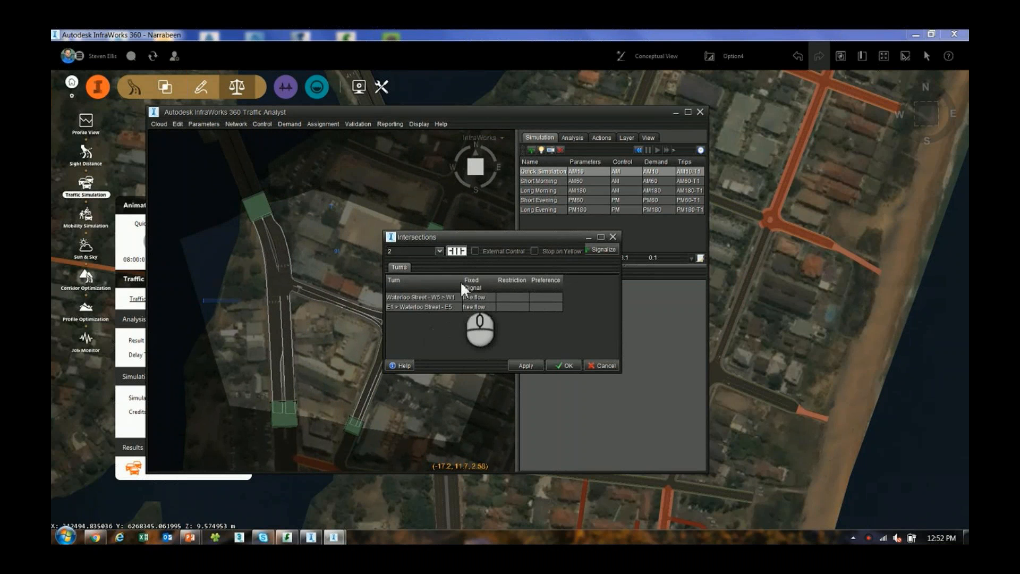
pyautogui.click(485, 298)
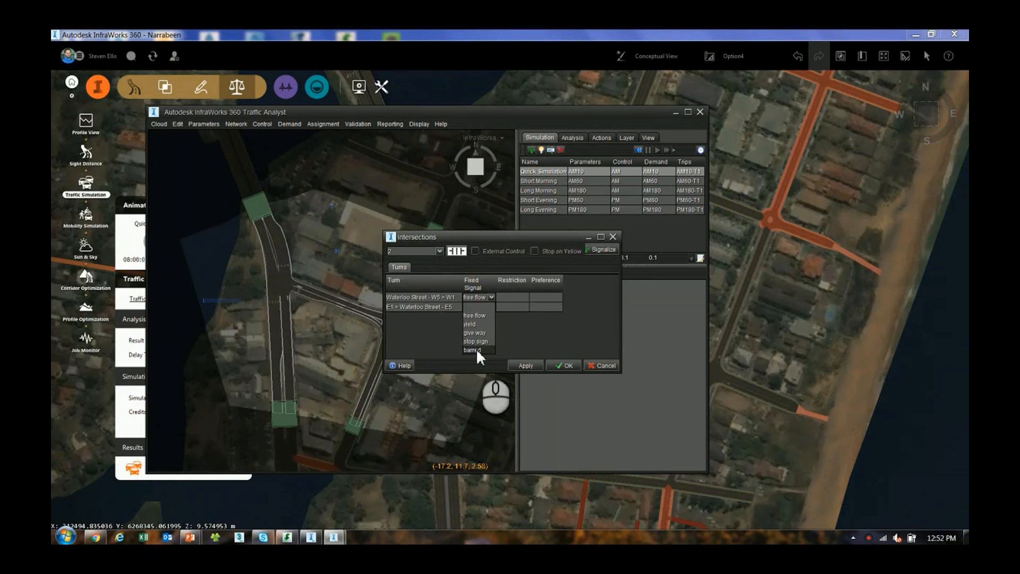
pyautogui.click(524, 329)
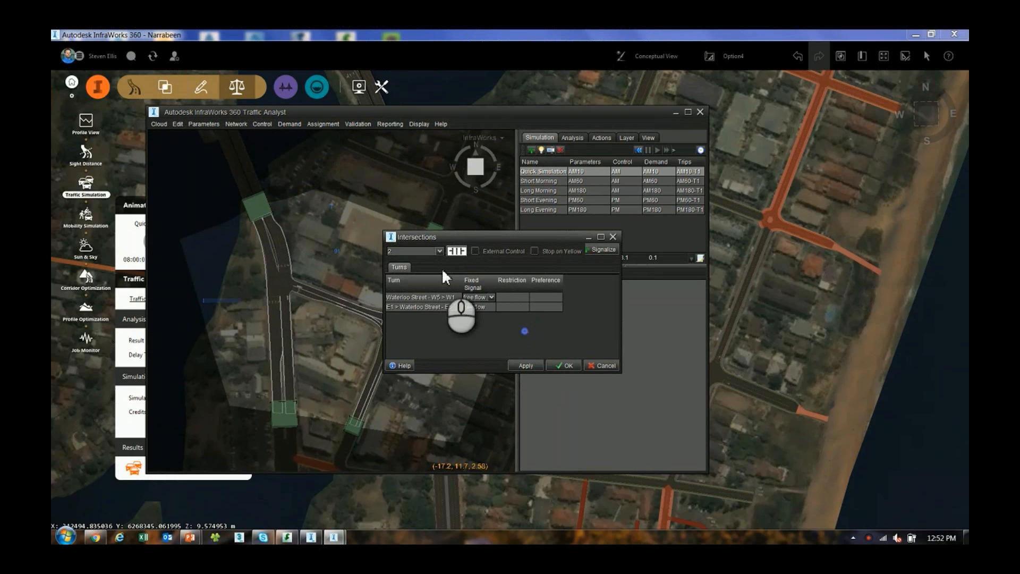
# Examine the turns at intersections 3 and 5 and cancel the intersection settings
pyautogui.click(413, 267)
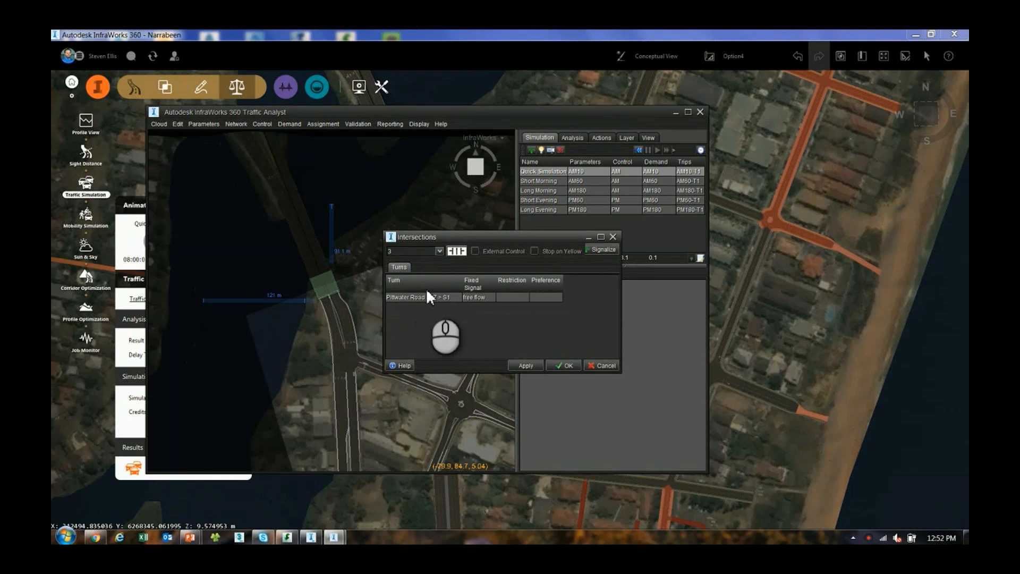
pyautogui.click(439, 252)
pyautogui.click(424, 285)
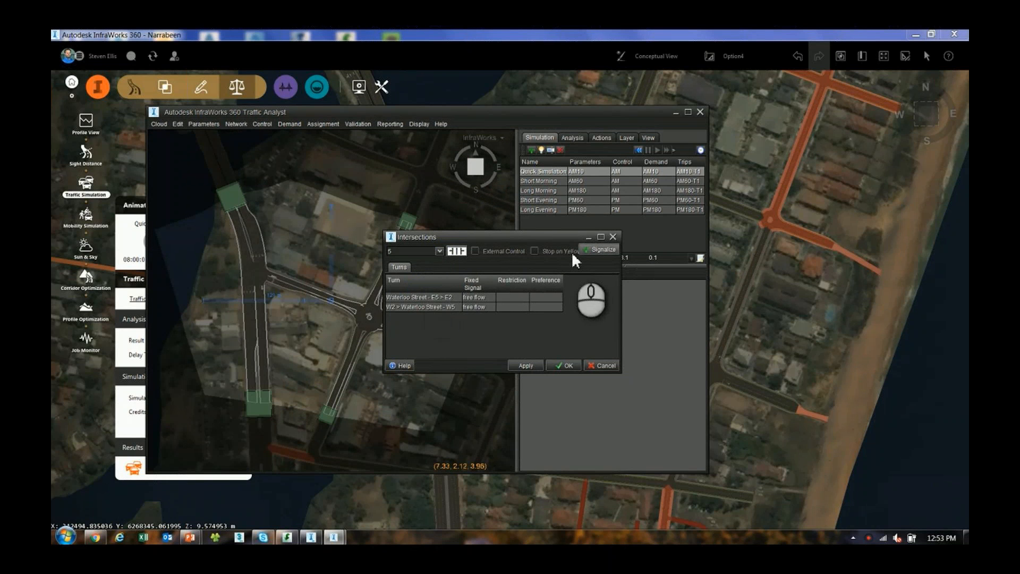
pyautogui.click(438, 250)
pyautogui.click(399, 271)
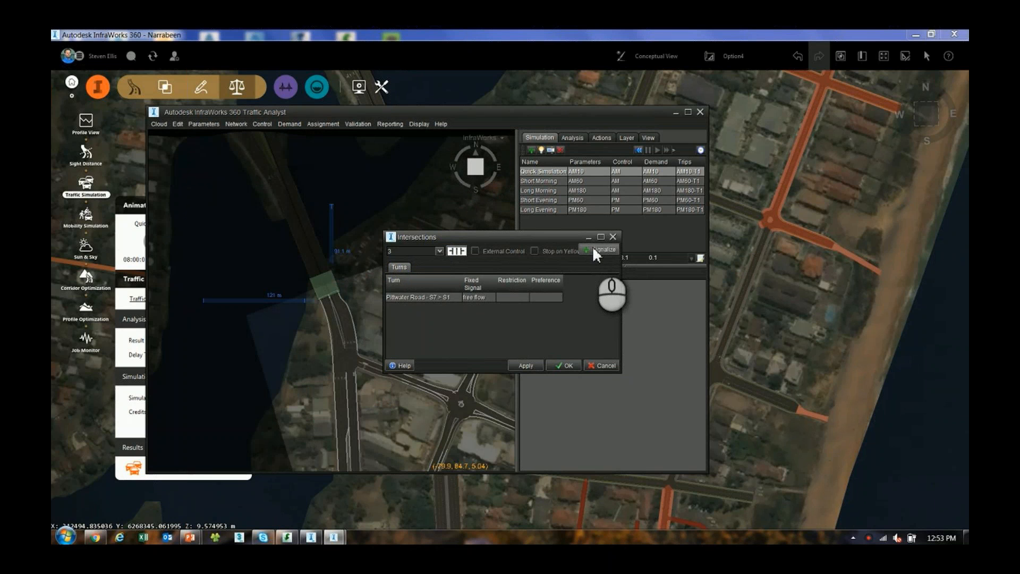
pyautogui.click(585, 365)
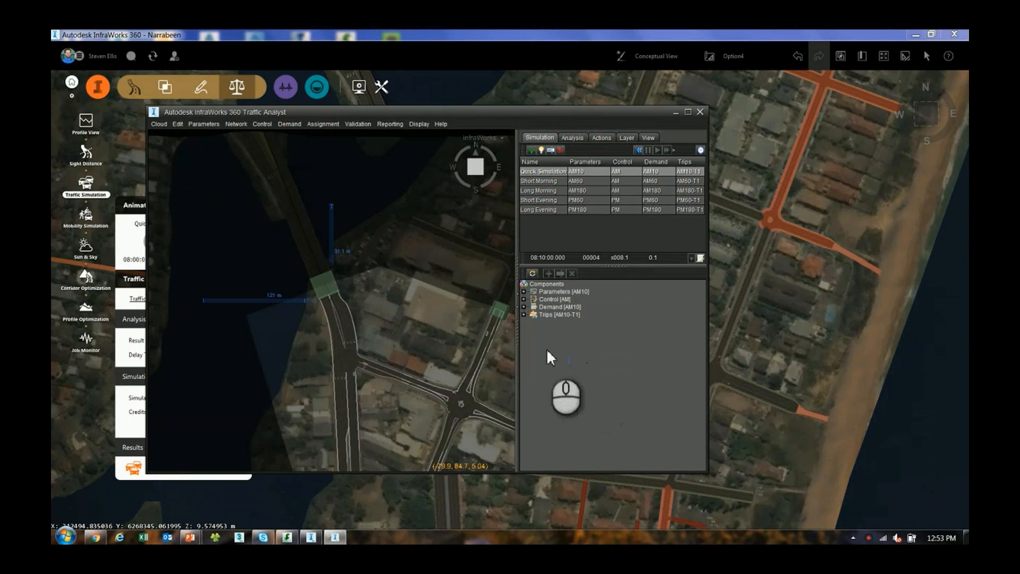
# Restart the Quick Simulation from the beginning and watch the road network from an oblique angle
pyautogui.moveTo(430, 344); pyautogui.dragTo(349, 244, button='right')
pyautogui.scroll(-1, 345, 262)
pyautogui.moveTo(337, 356); pyautogui.dragTo(359, 276)
pyautogui.moveTo(351, 385); pyautogui.dragTo(384, 314, button='right')
pyautogui.scroll(3, 327, 307)
pyautogui.click(541, 171)
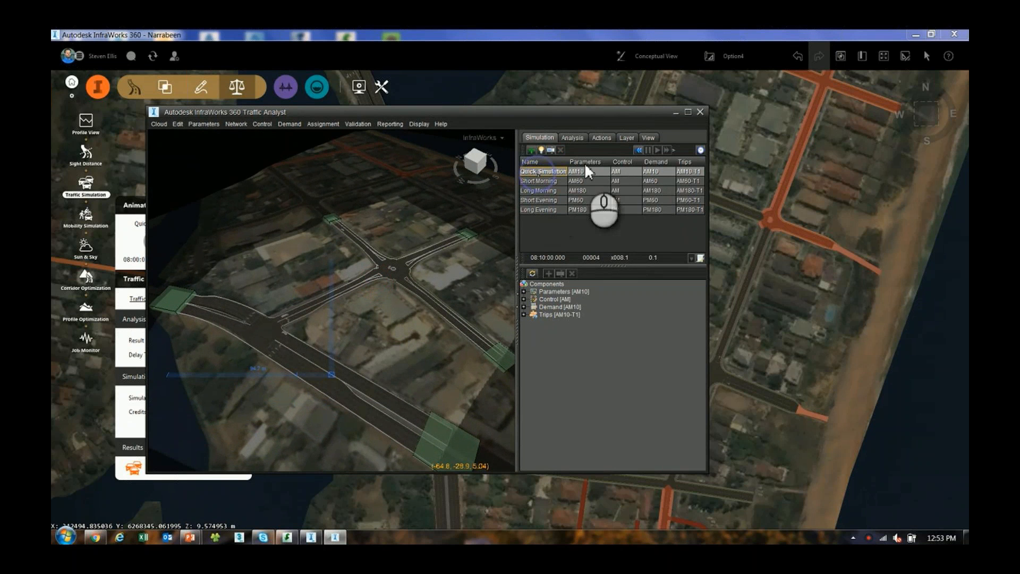
pyautogui.click(639, 149)
pyautogui.click(656, 149)
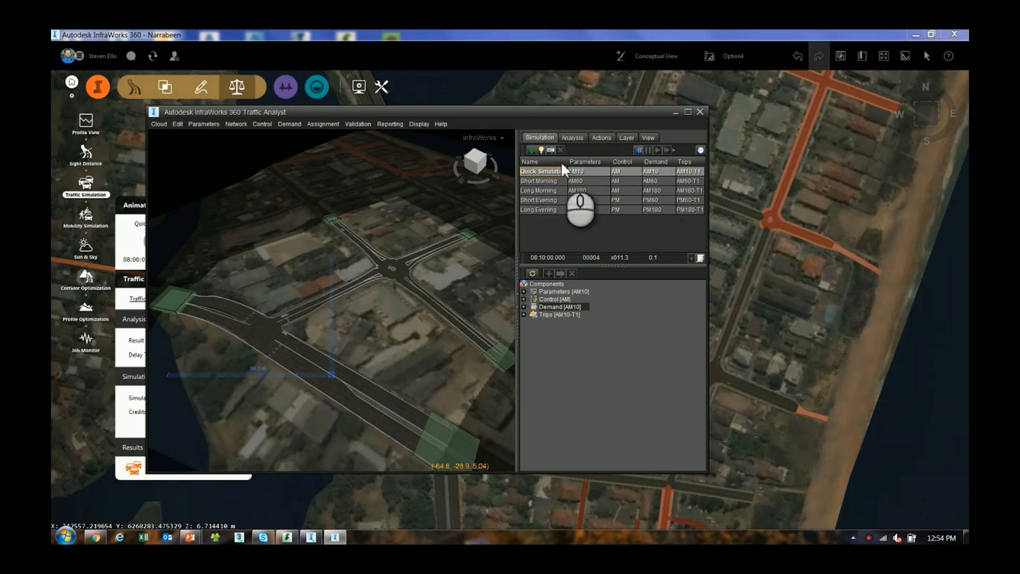
# Add a new simulation named Narrabeen with the Quick Simulation selected
pyautogui.click(532, 181)
pyautogui.click(534, 192)
pyautogui.click(534, 172)
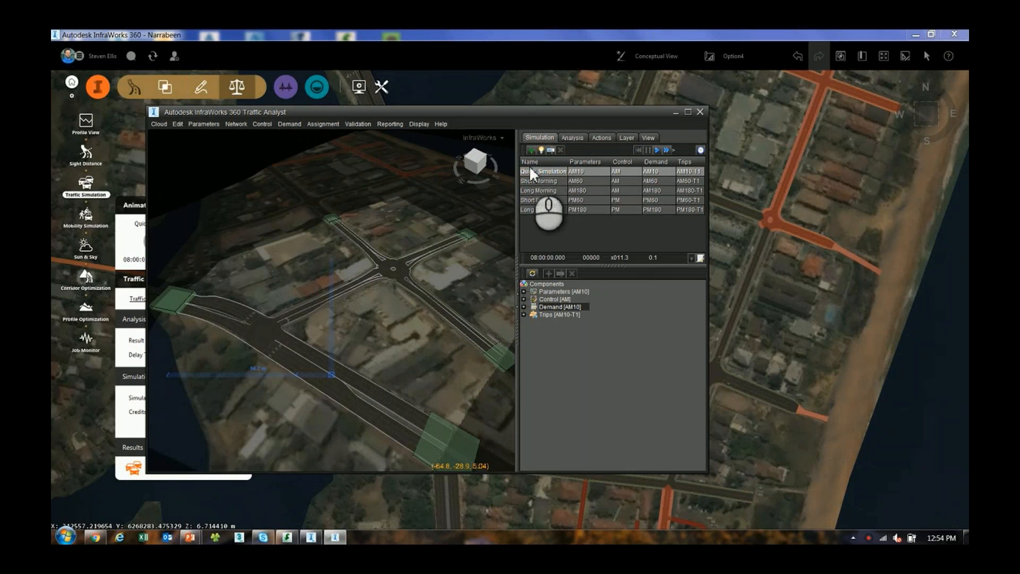
pyautogui.click(530, 149)
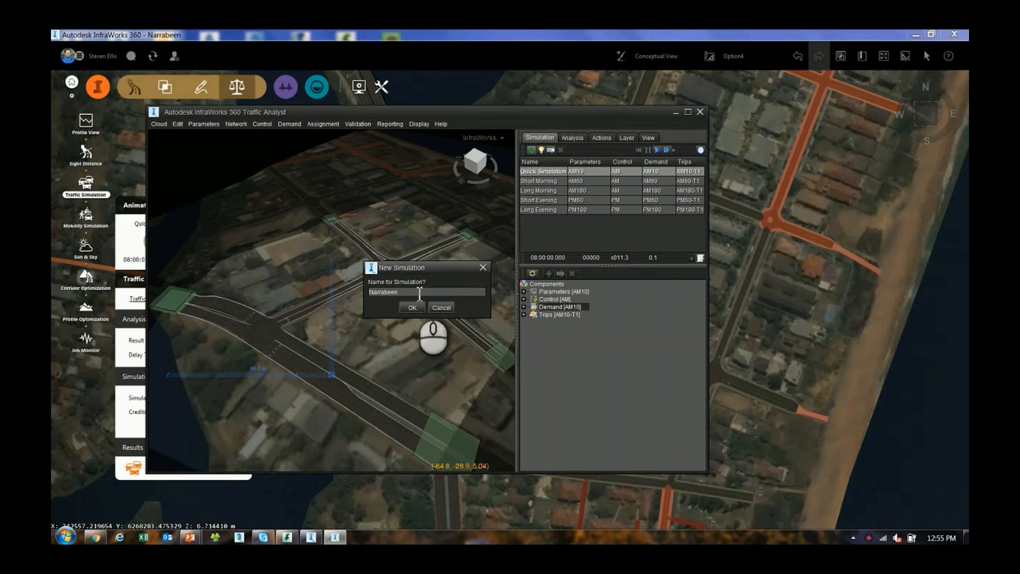
pyautogui.click(412, 308)
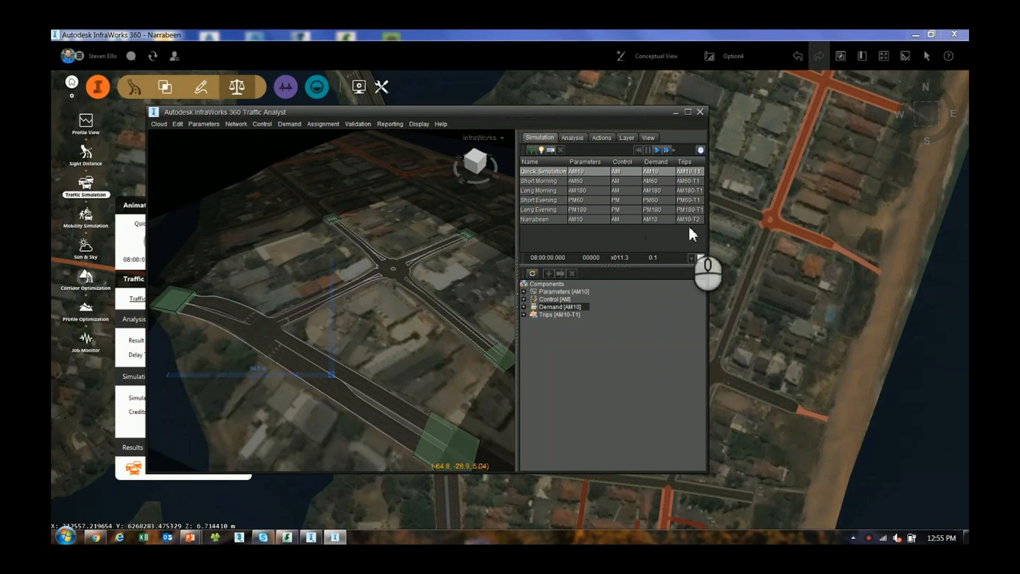
# Assign the AM10 parameters and AM control to the Narrabeen simulation, and check its demand and trips options
pyautogui.click(608, 219)
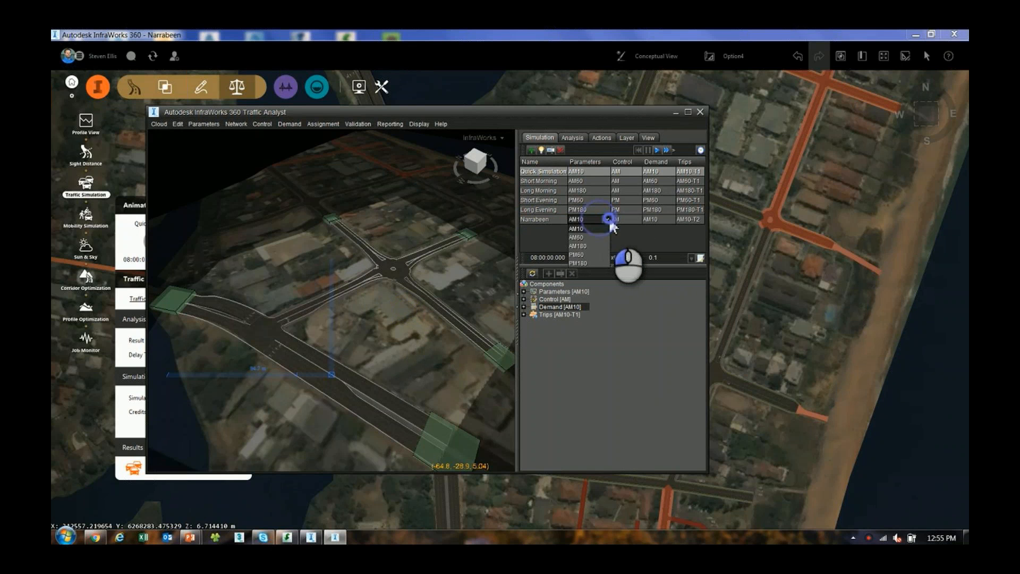
pyautogui.click(584, 227)
pyautogui.click(621, 219)
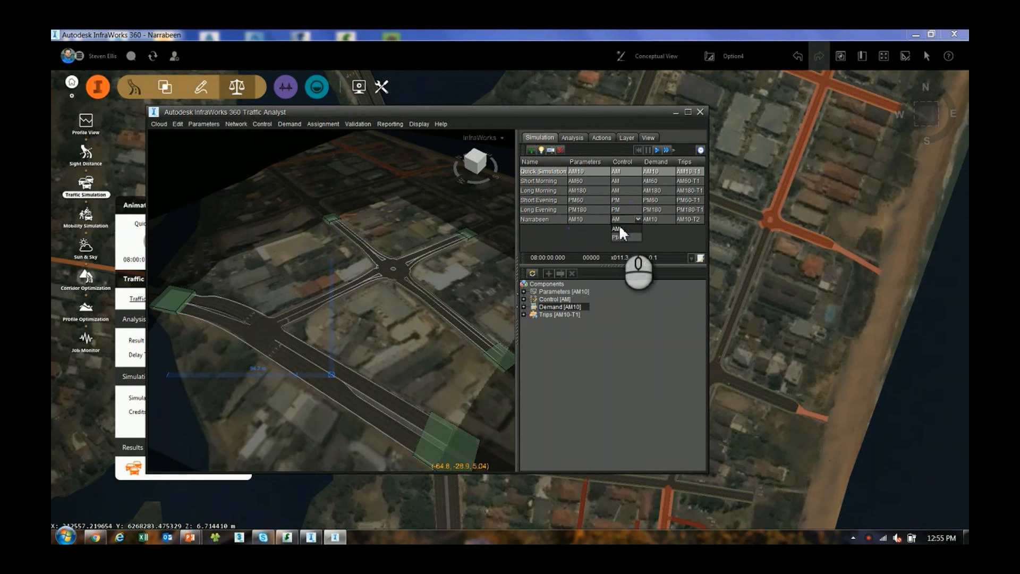
pyautogui.click(620, 228)
pyautogui.click(662, 218)
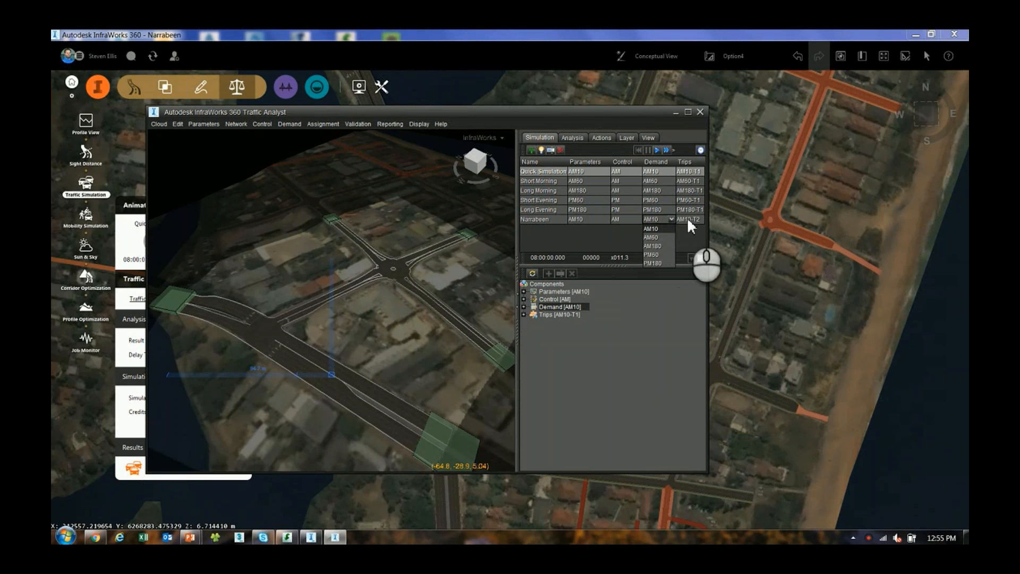
pyautogui.click(688, 218)
pyautogui.click(622, 233)
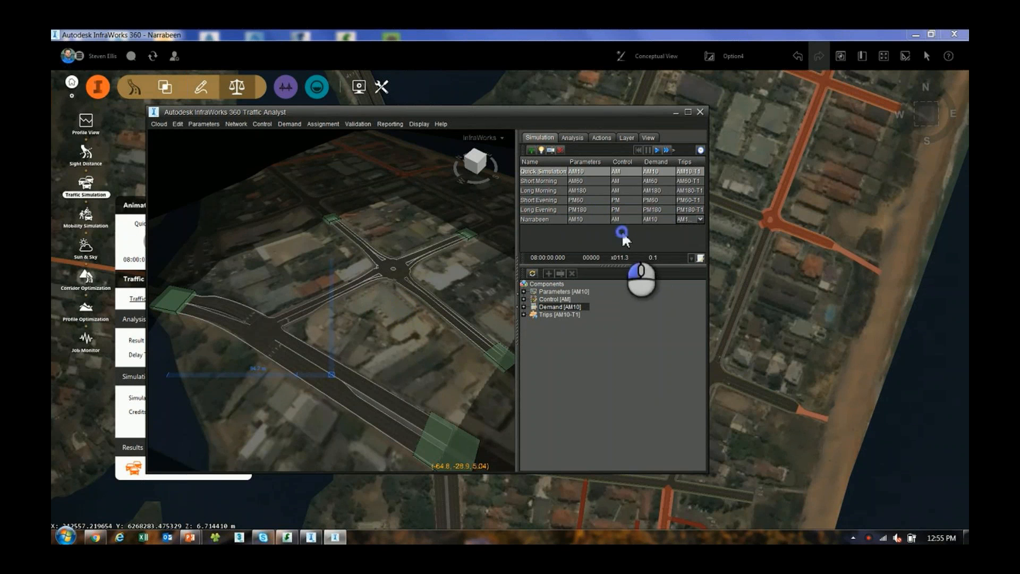
pyautogui.click(531, 218)
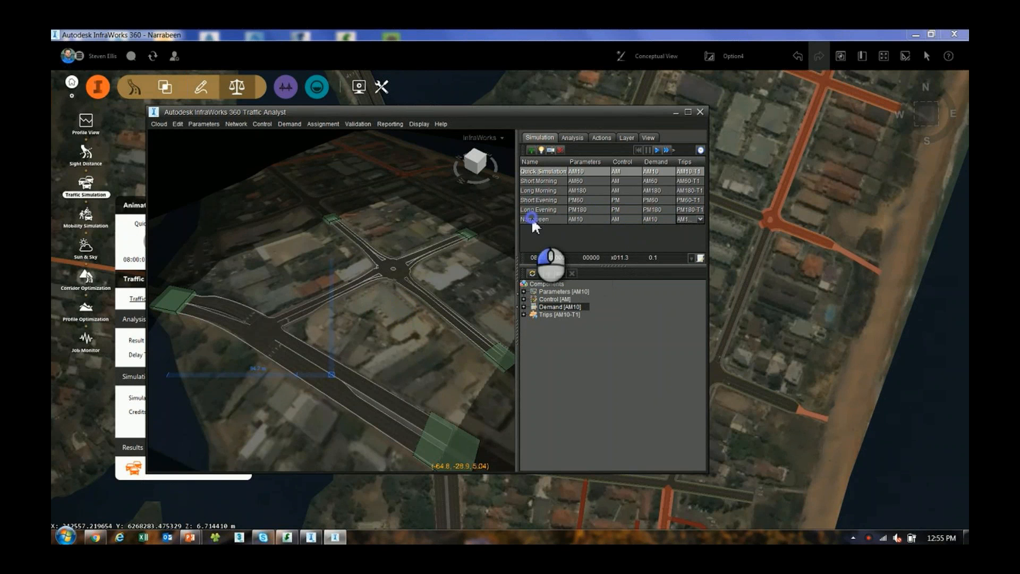
# Open the AM10 demand matrix and set the trips from zone 1 to zones 2 and 4 to 15 each
pyautogui.click(287, 124)
pyautogui.click(298, 154)
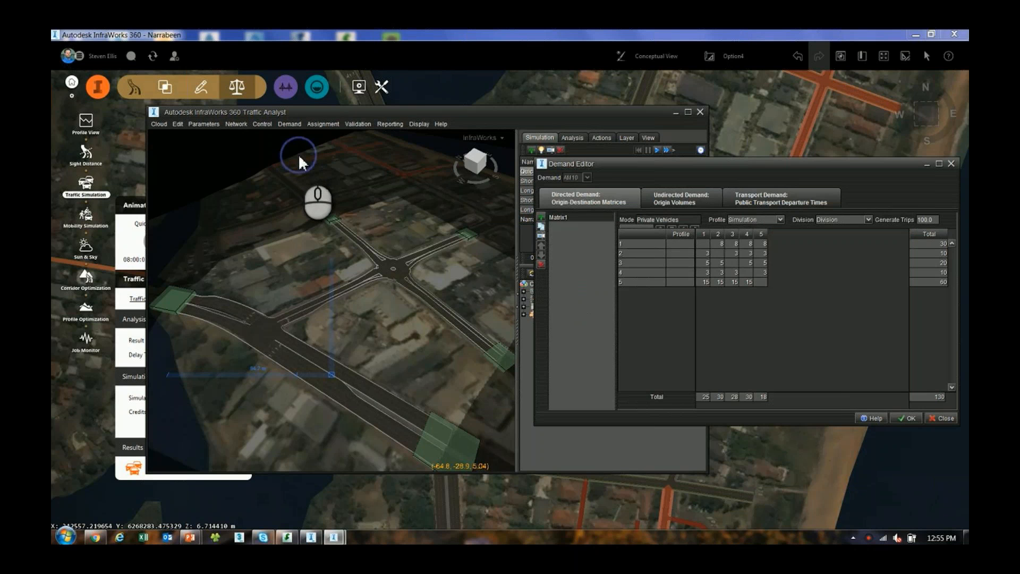
pyautogui.moveTo(743, 166); pyautogui.dragTo(726, 174)
pyautogui.click(703, 252)
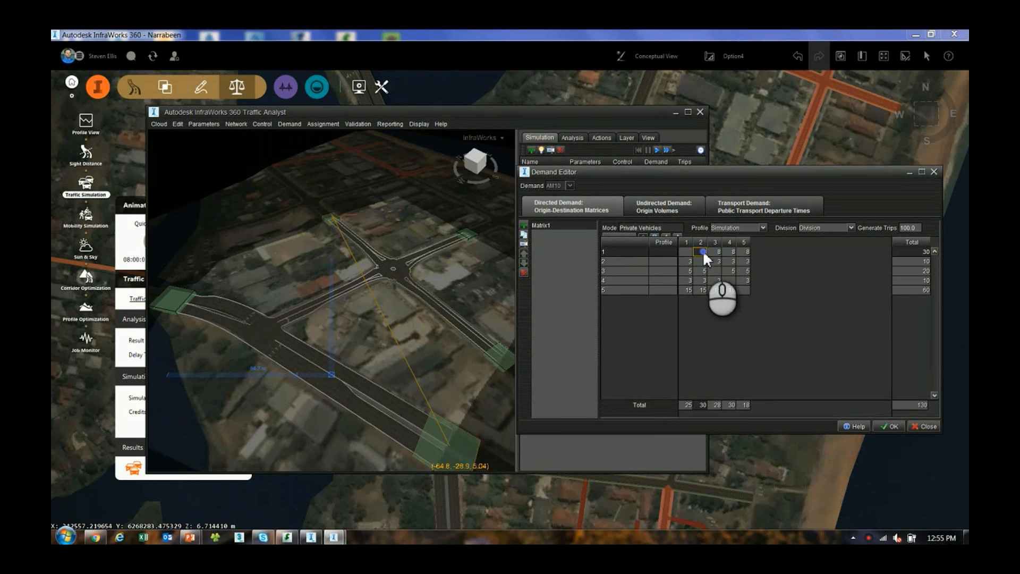
pyautogui.write('10')
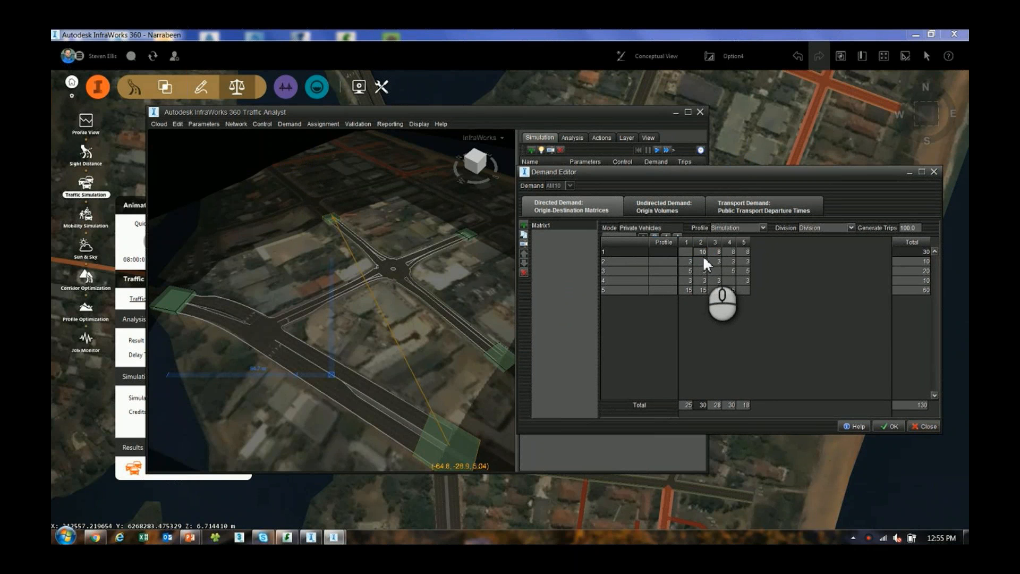
pyautogui.doubleClick(703, 253)
pyautogui.write('15')
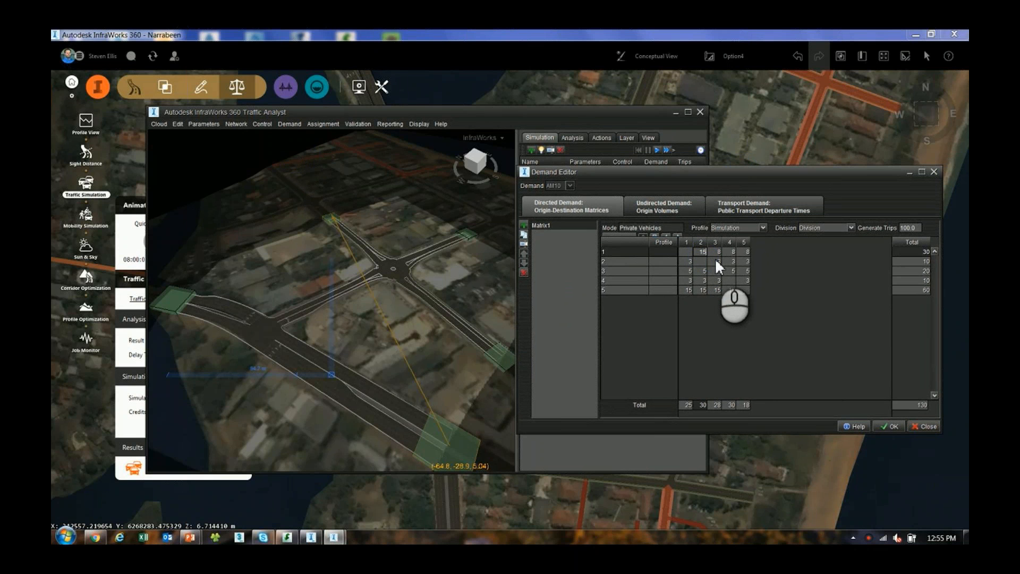
pyautogui.click(728, 249)
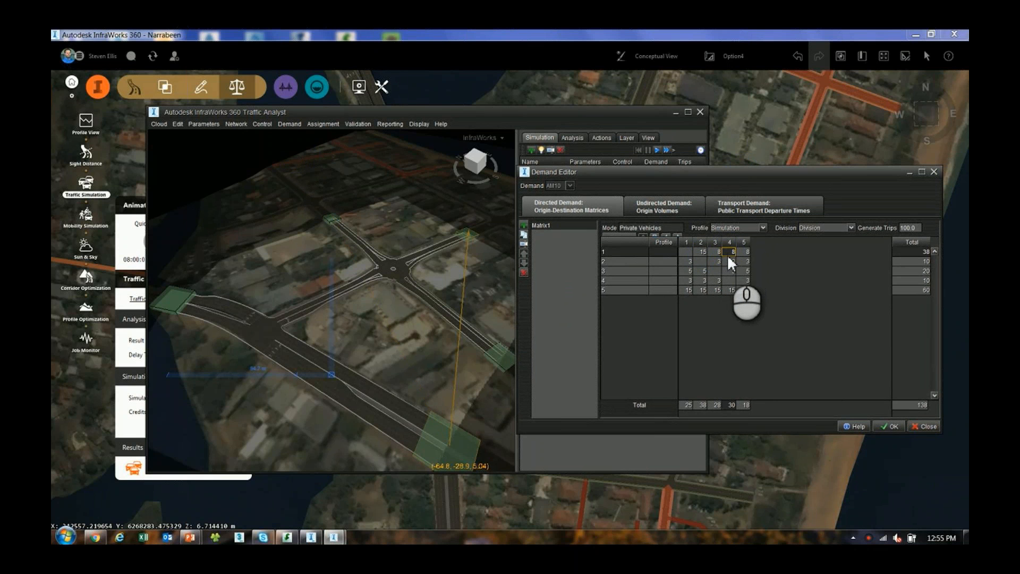
pyautogui.doubleClick(728, 254)
pyautogui.write('15')
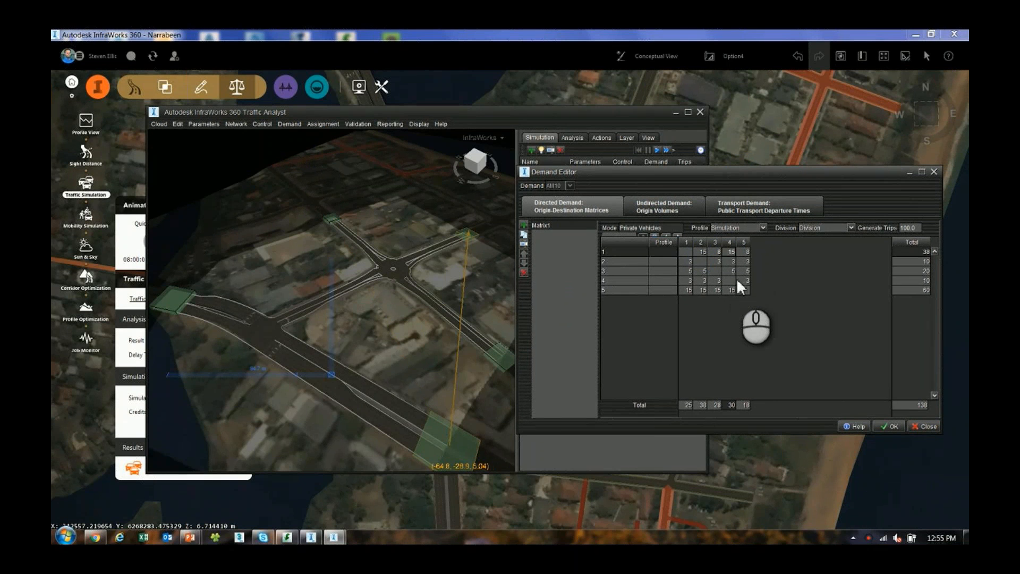
pyautogui.click(717, 280)
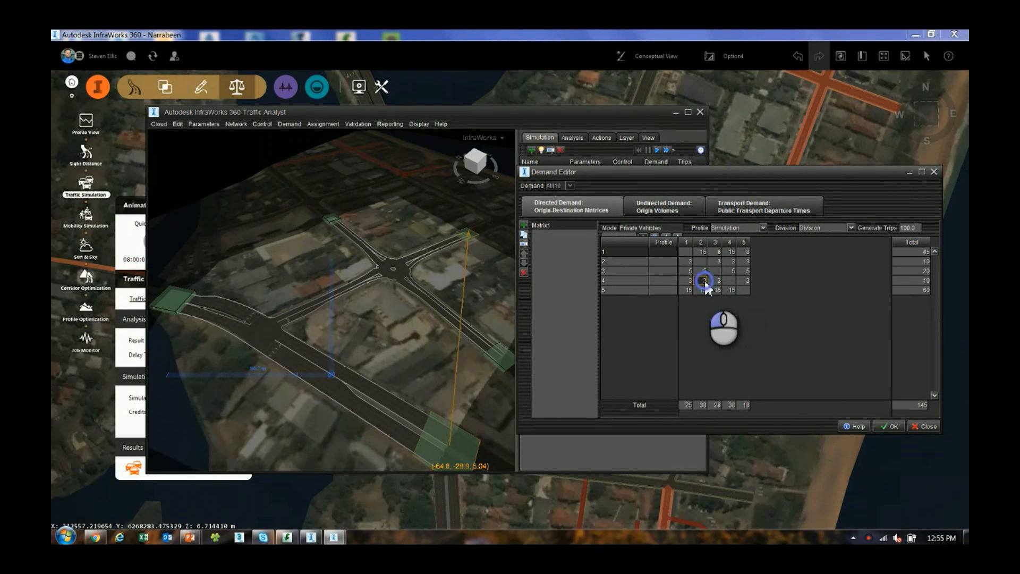
# Set the total trips departing from each of the five zones to 100 in the demand matrix
pyautogui.click(918, 250)
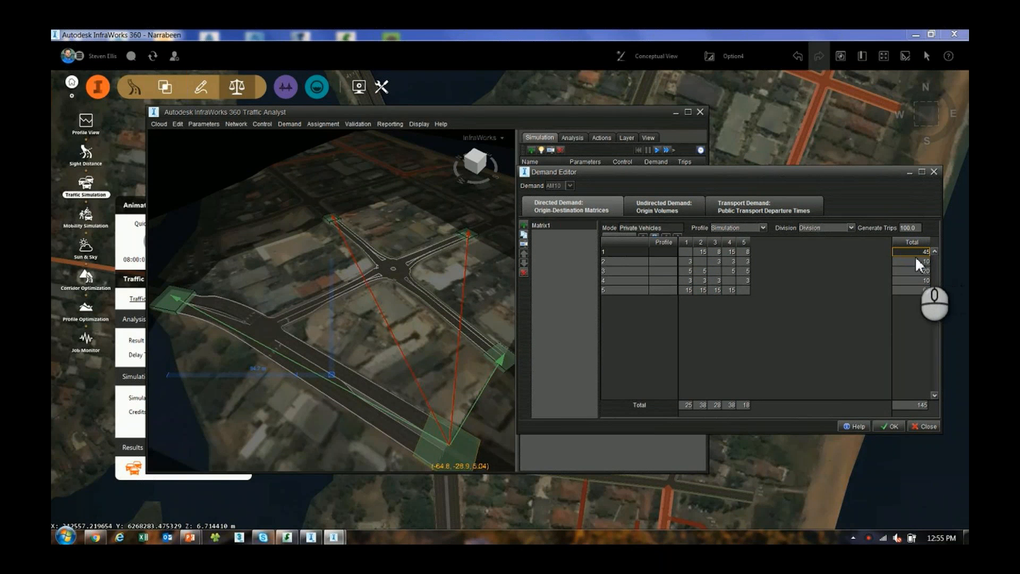
pyautogui.write('100')
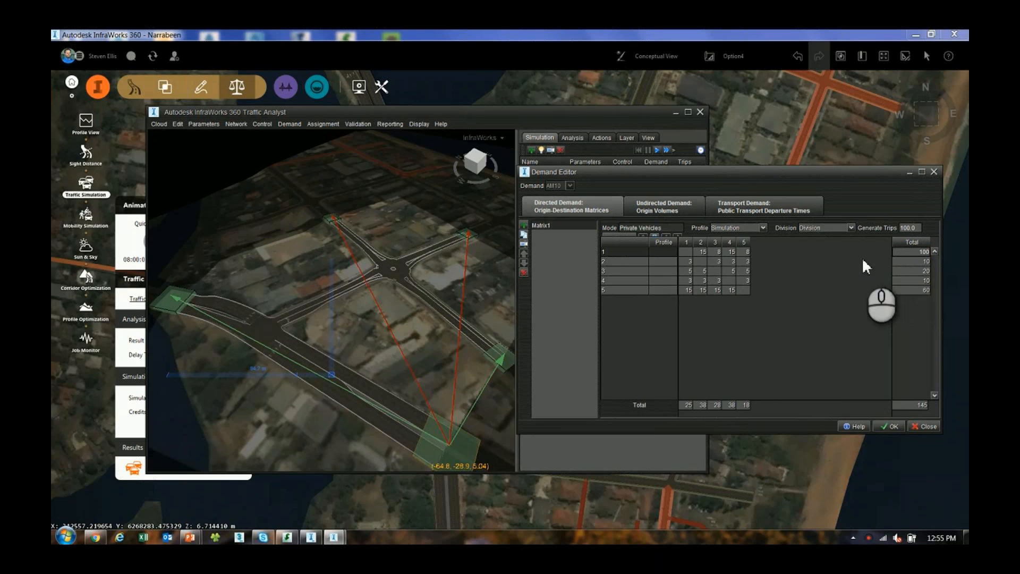
pyautogui.click(909, 260)
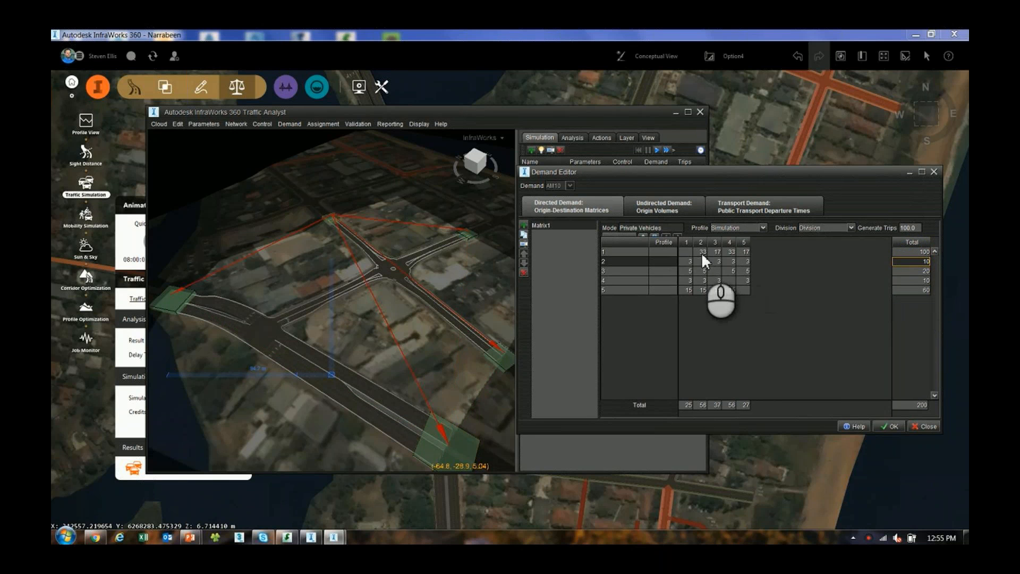
pyautogui.click(916, 271)
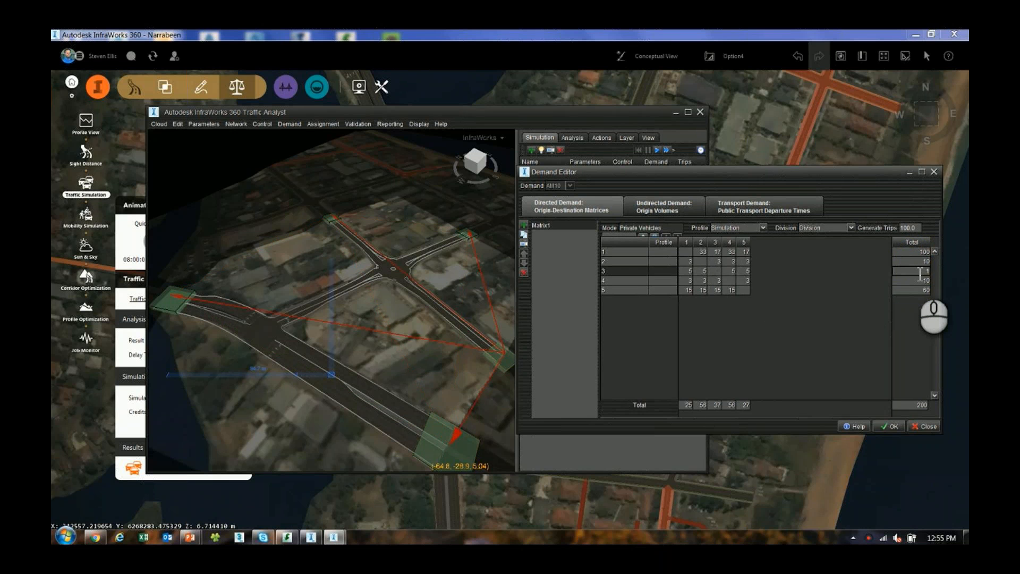
pyautogui.click(912, 263)
pyautogui.write('100')
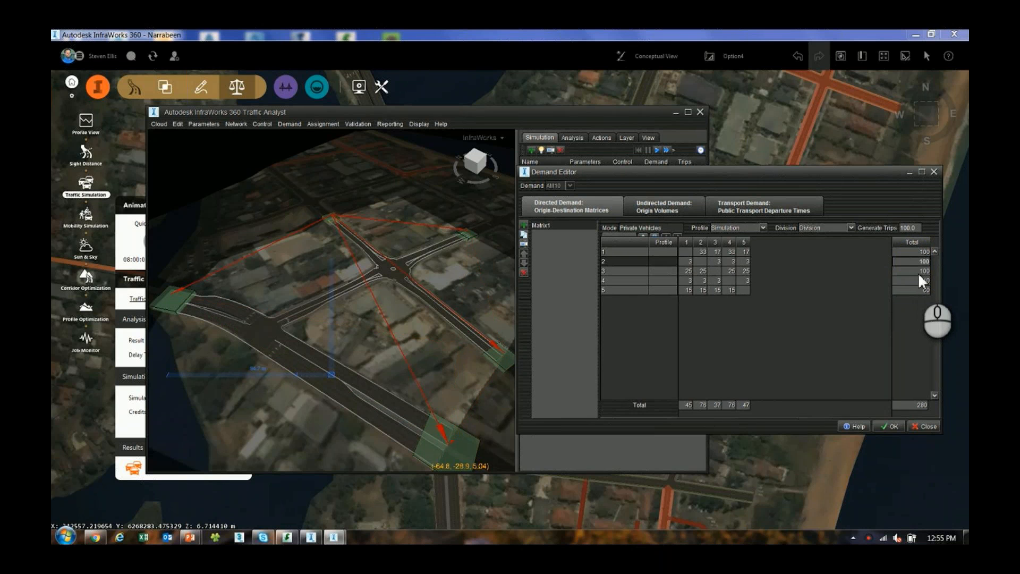
pyautogui.click(918, 281)
pyautogui.write('100')
pyautogui.click(920, 290)
pyautogui.write('100')
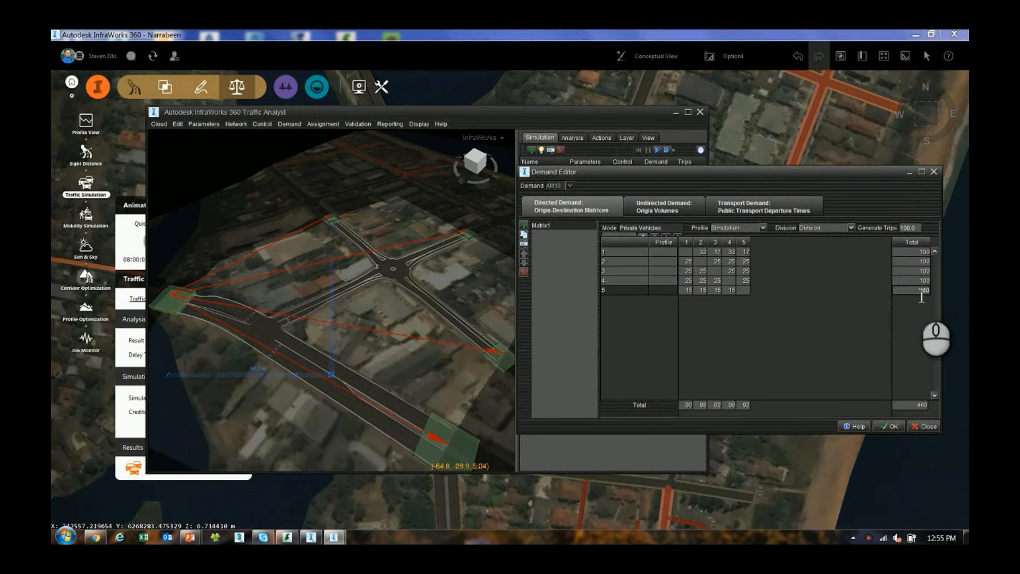
pyautogui.click(912, 282)
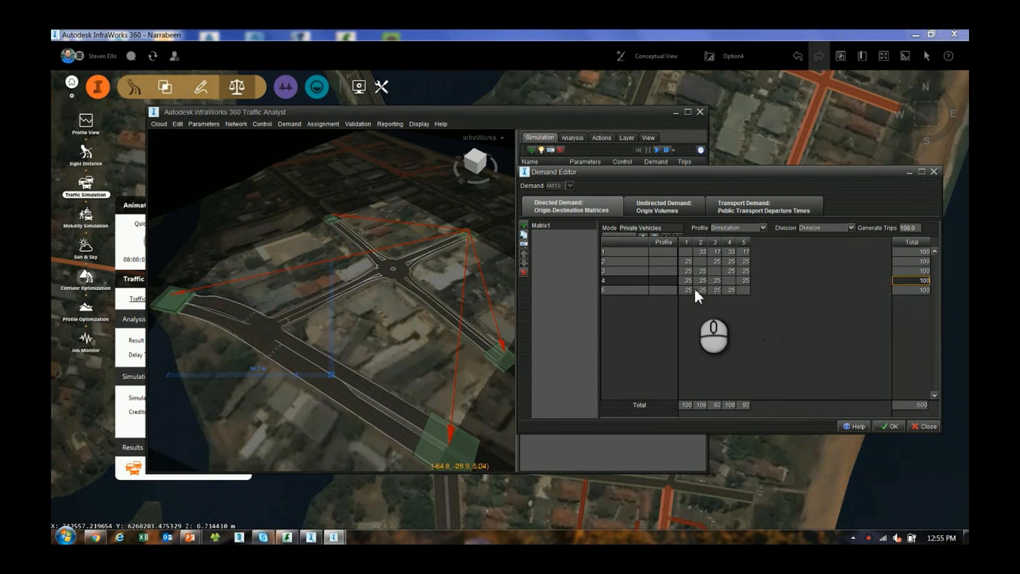
# Set the total trips arriving at zone 2 to 150 and the overall matrix total to 600
pyautogui.click(701, 405)
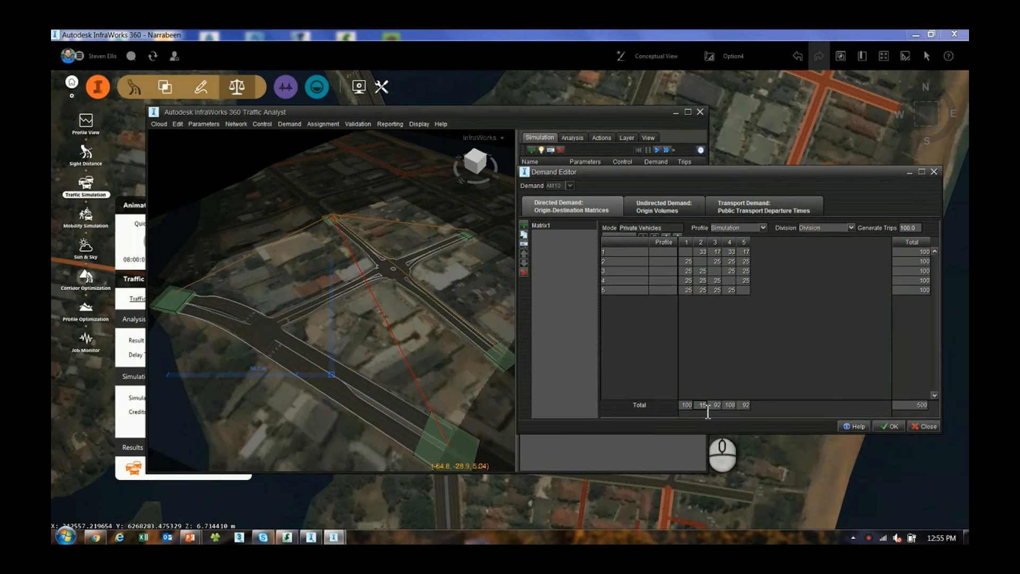
pyautogui.write('150')
pyautogui.click(726, 352)
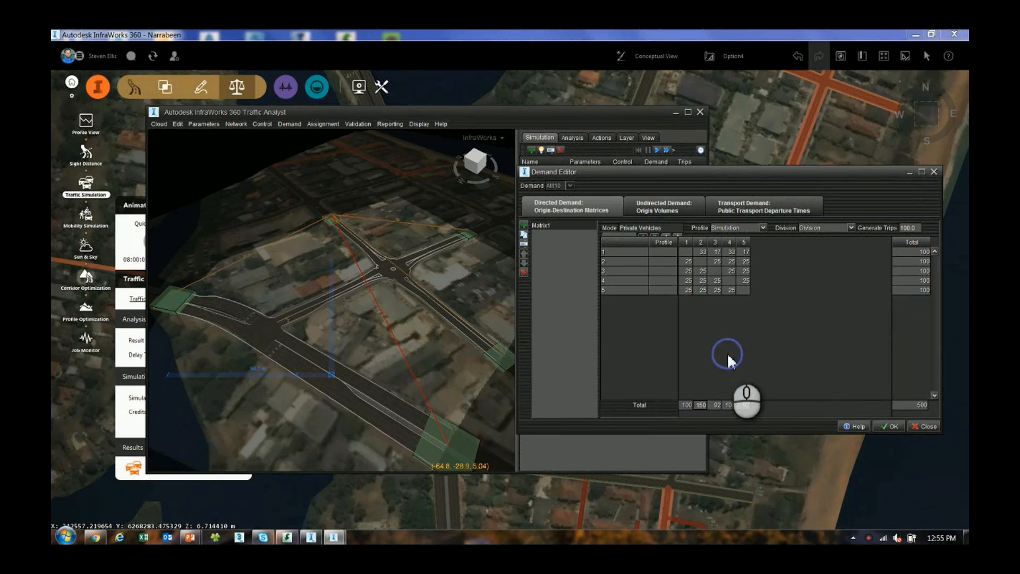
pyautogui.click(716, 292)
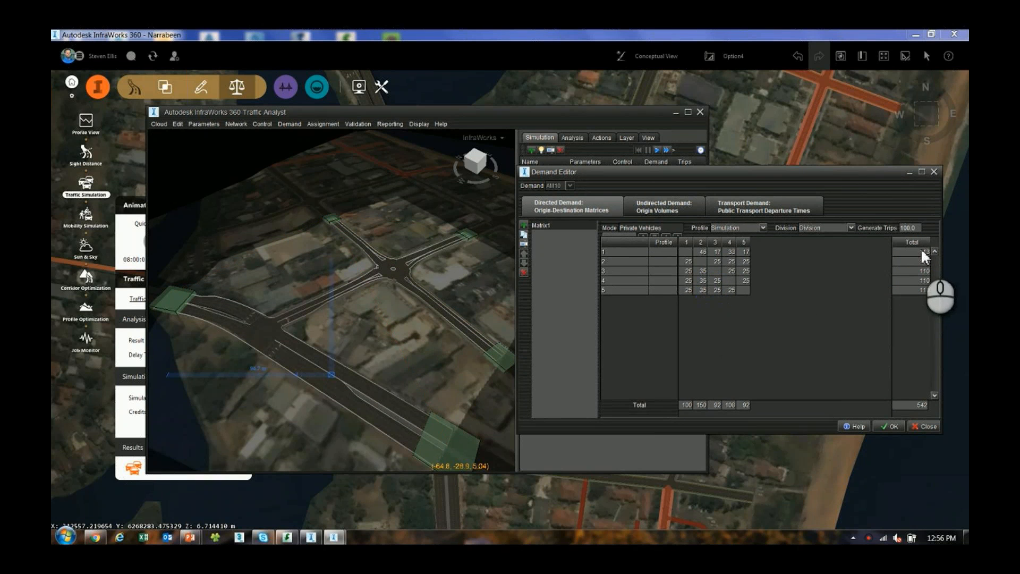
pyautogui.doubleClick(919, 405)
pyautogui.moveTo(915, 406); pyautogui.dragTo(931, 406)
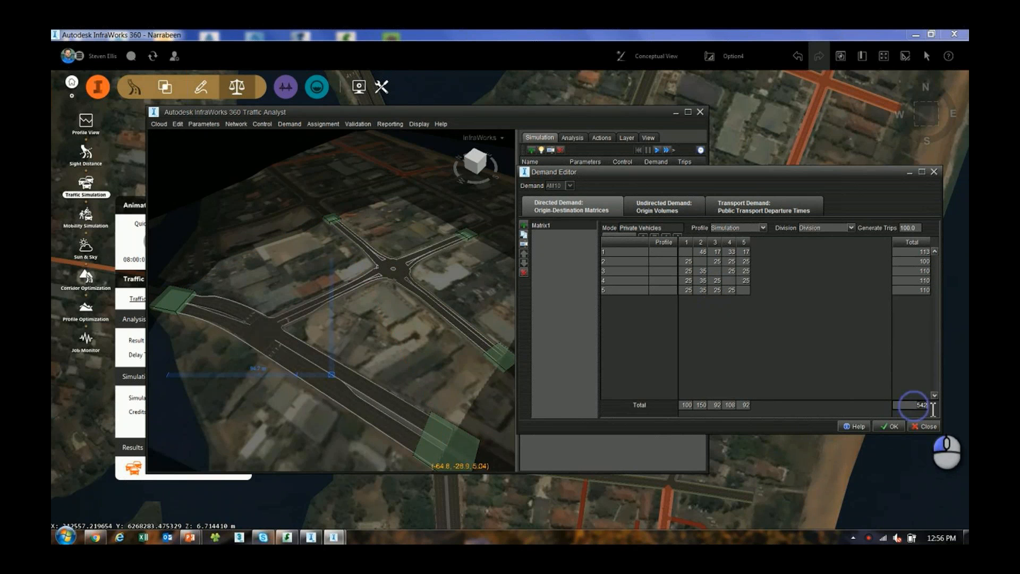
pyautogui.write('600')
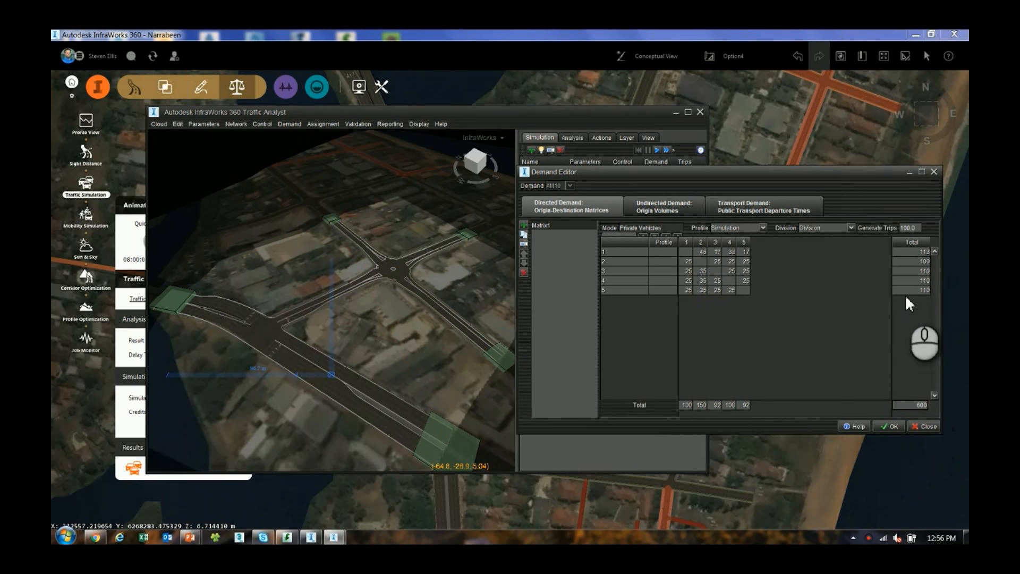
pyautogui.click(907, 292)
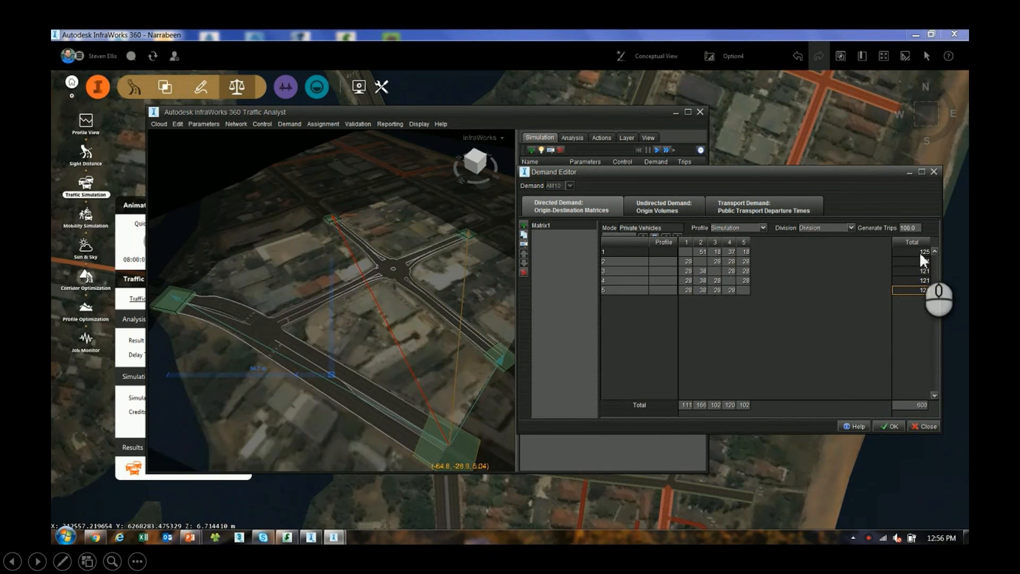
# Revise the individual origin-destination trips, with 100 each way between zones 1 and 5, and accept the demand matrix
pyautogui.click(701, 253)
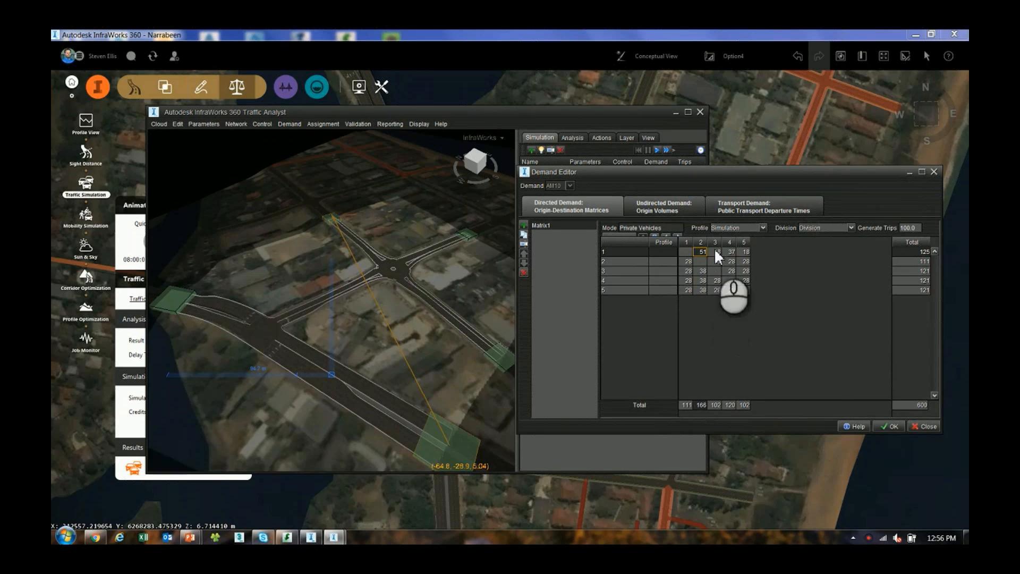
pyautogui.click(287, 538)
pyautogui.moveTo(749, 169); pyautogui.dragTo(647, 161)
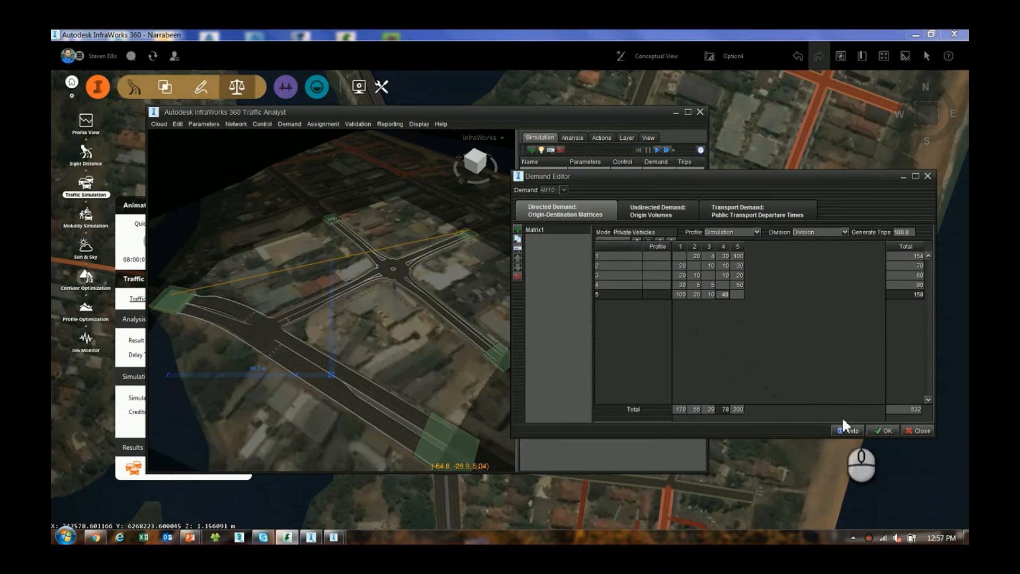
pyautogui.click(884, 429)
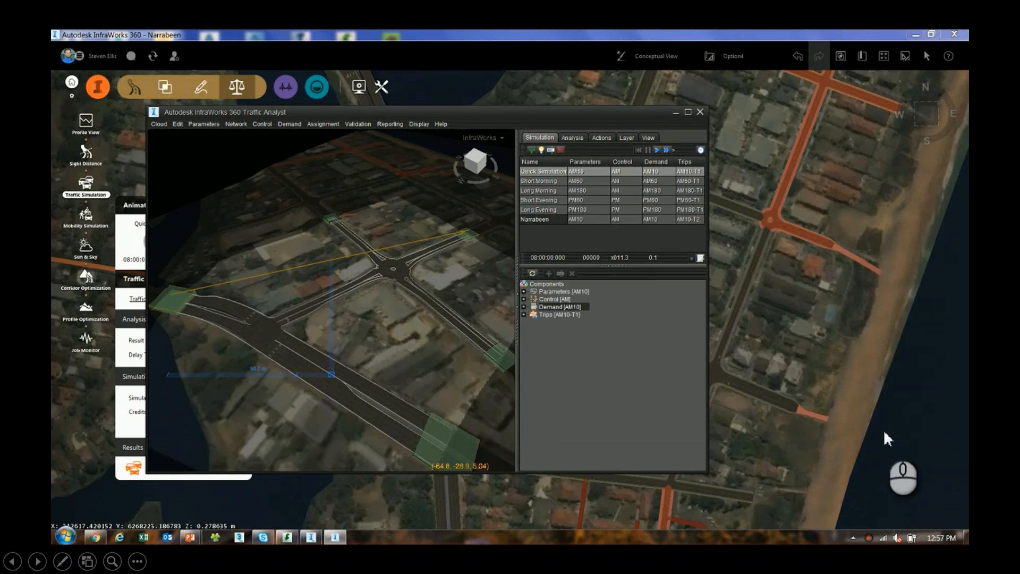
# In the private vehicle demand division, set trucks to 10 and small cars to 35, and apply the changes
pyautogui.click(290, 125)
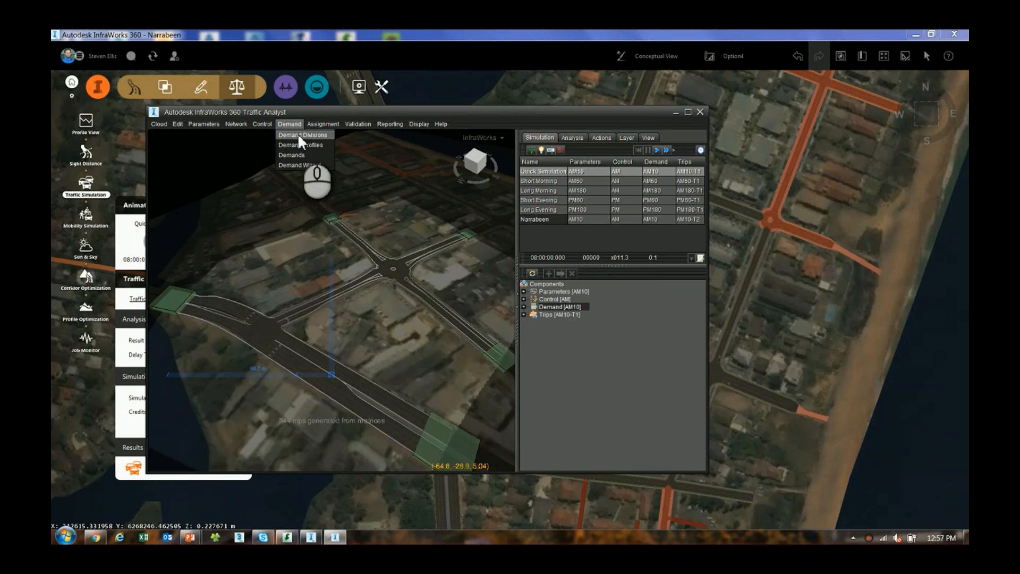
pyautogui.click(299, 136)
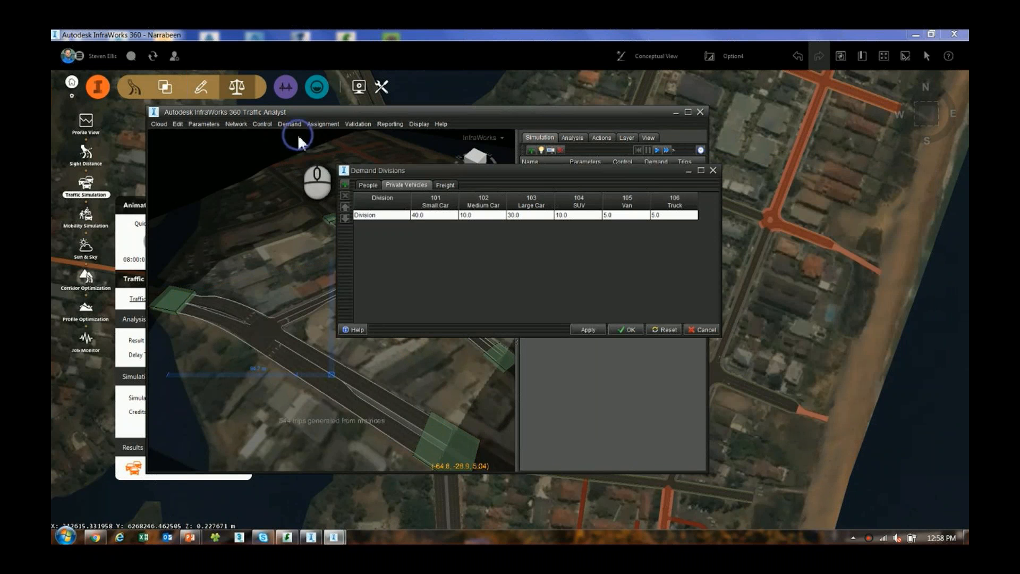
pyautogui.click(405, 186)
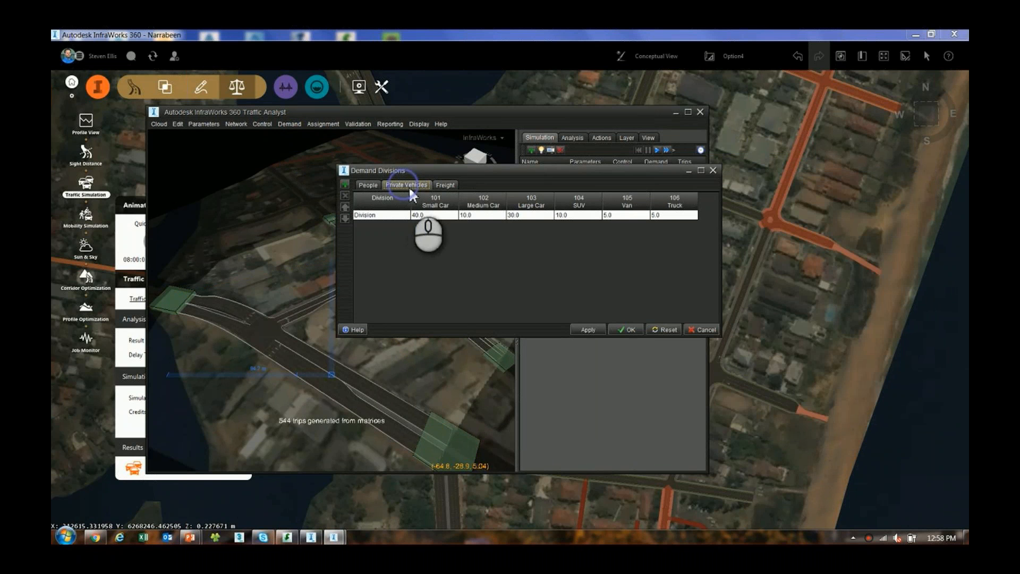
pyautogui.click(667, 215)
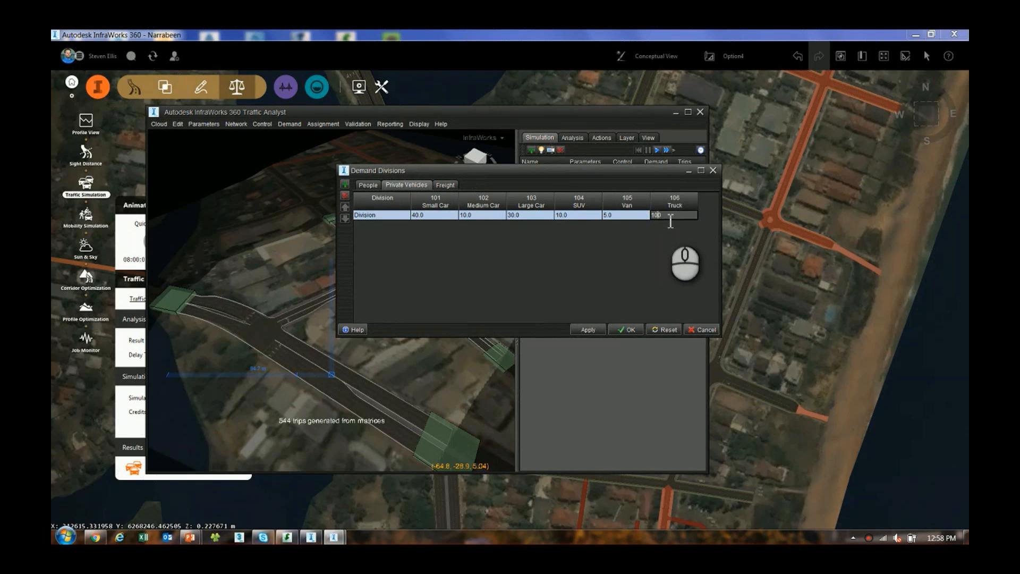
pyautogui.click(433, 216)
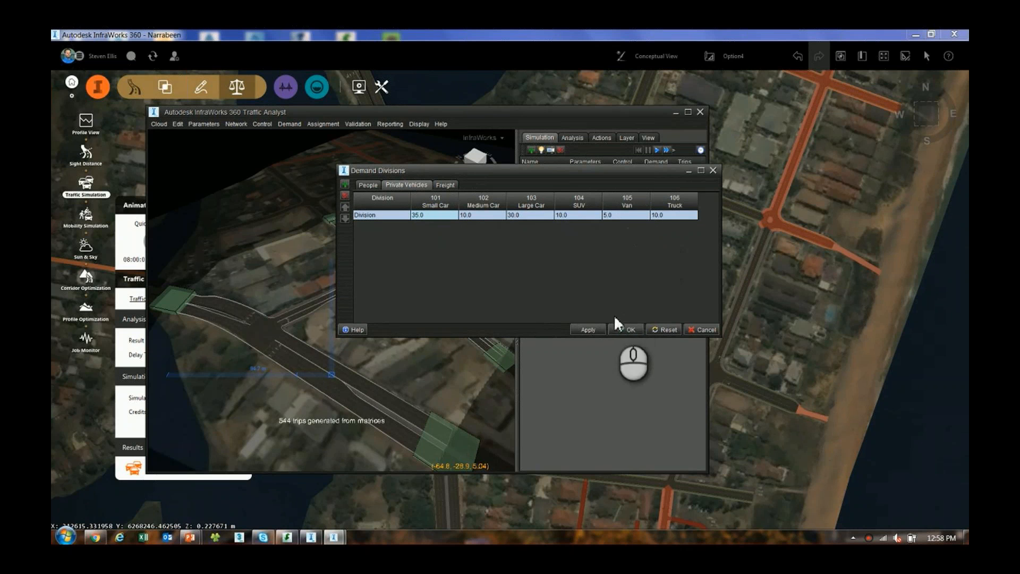
pyautogui.click(588, 329)
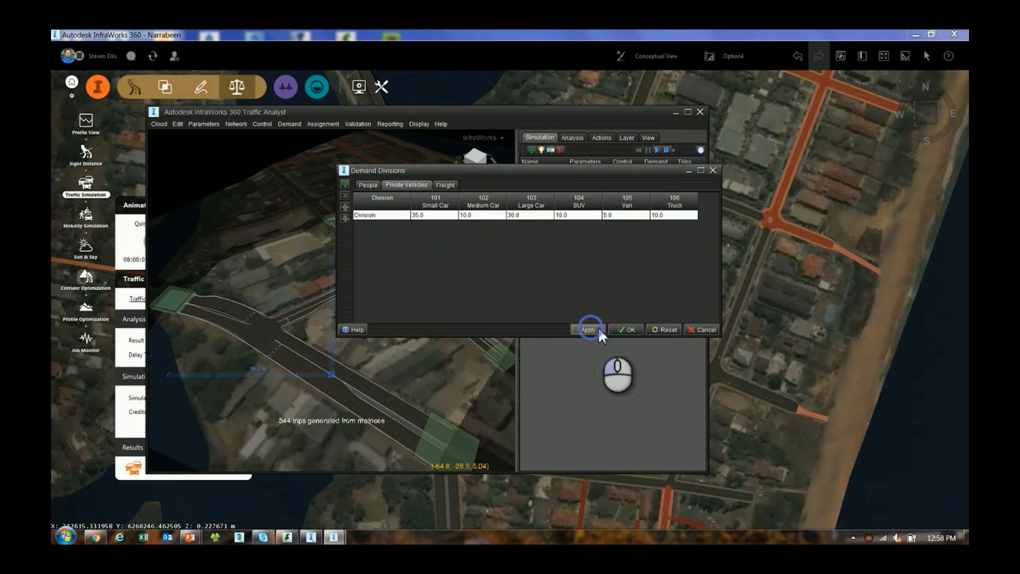
pyautogui.click(626, 329)
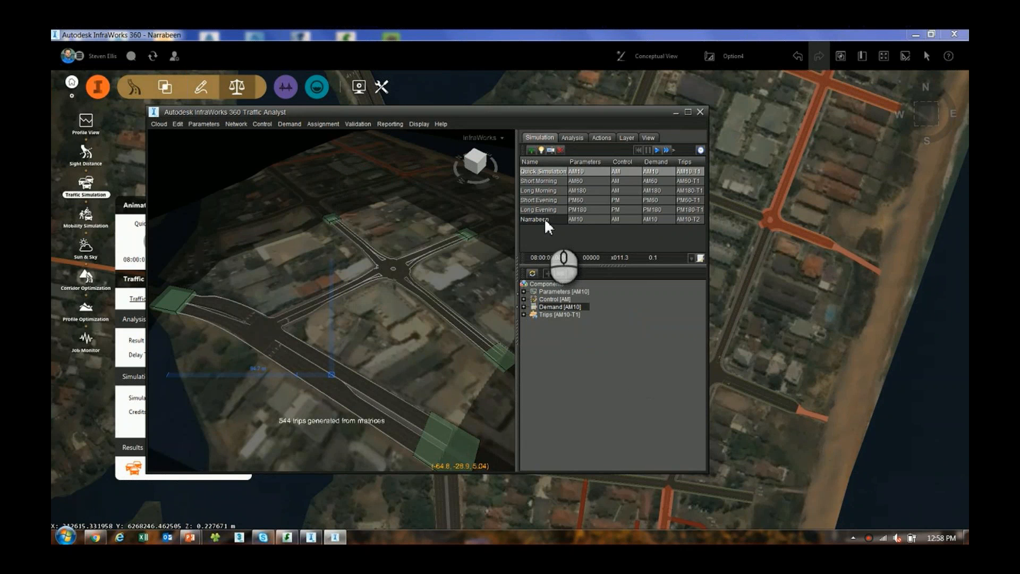
# Close the Traffic Analyst and choose Narrabeen as the simulation for the traffic study area
pyautogui.click(542, 219)
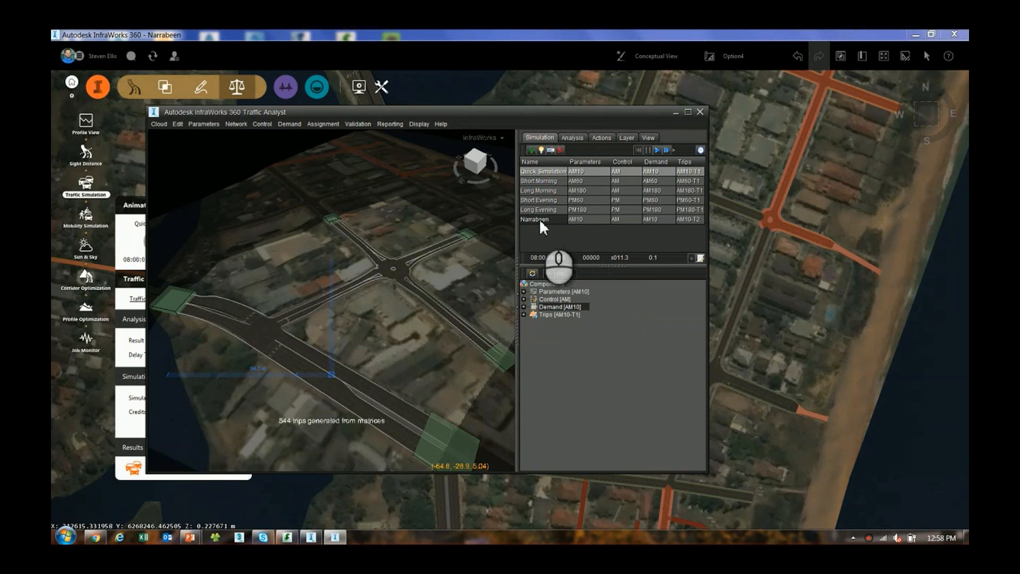
pyautogui.click(699, 112)
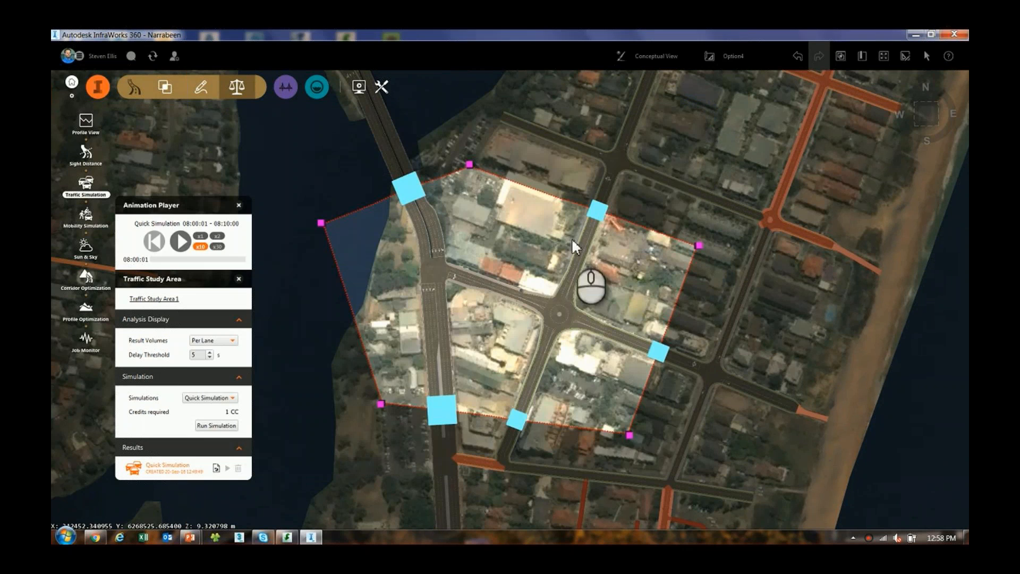
pyautogui.click(217, 425)
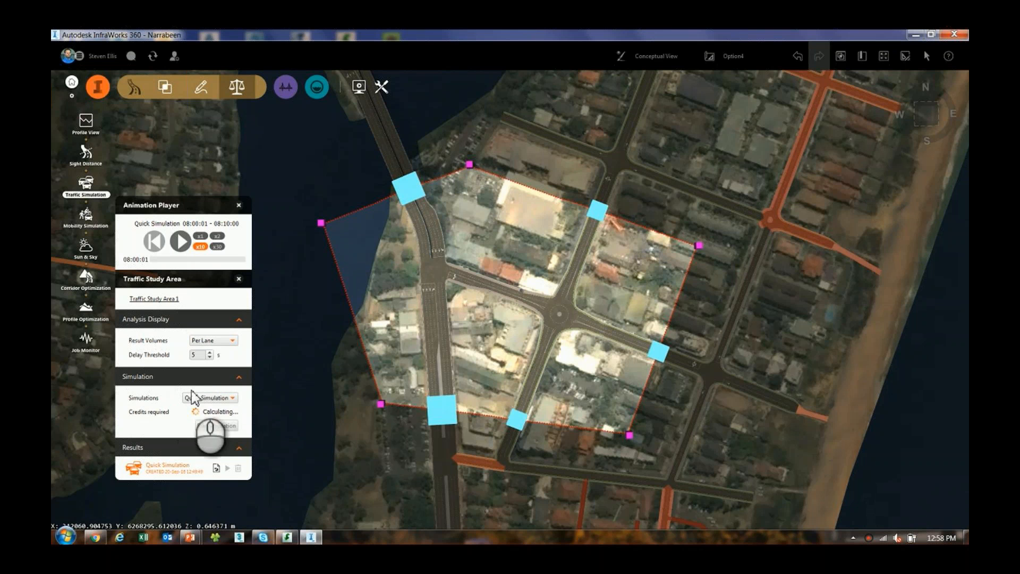
pyautogui.click(212, 399)
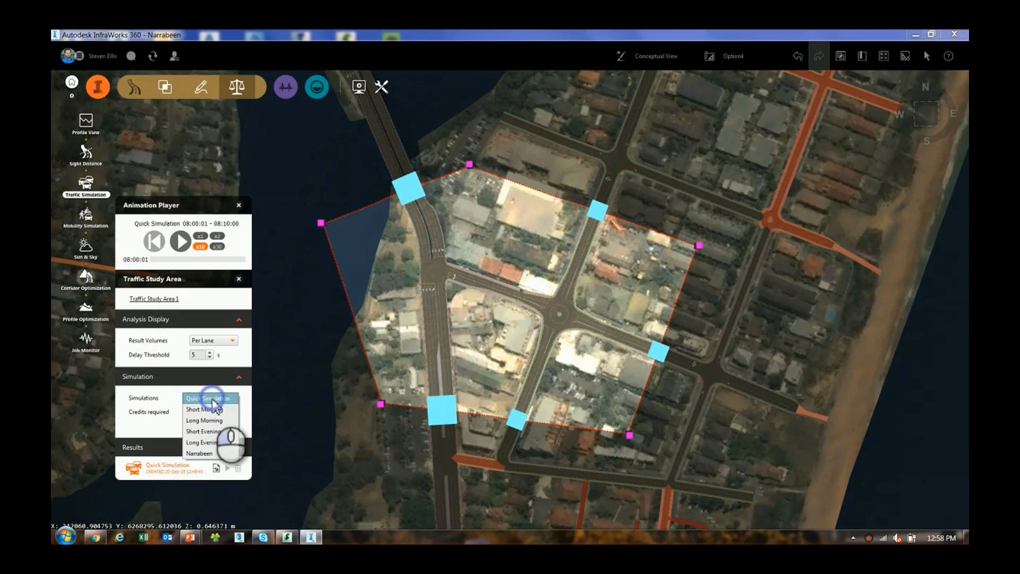
pyautogui.click(201, 454)
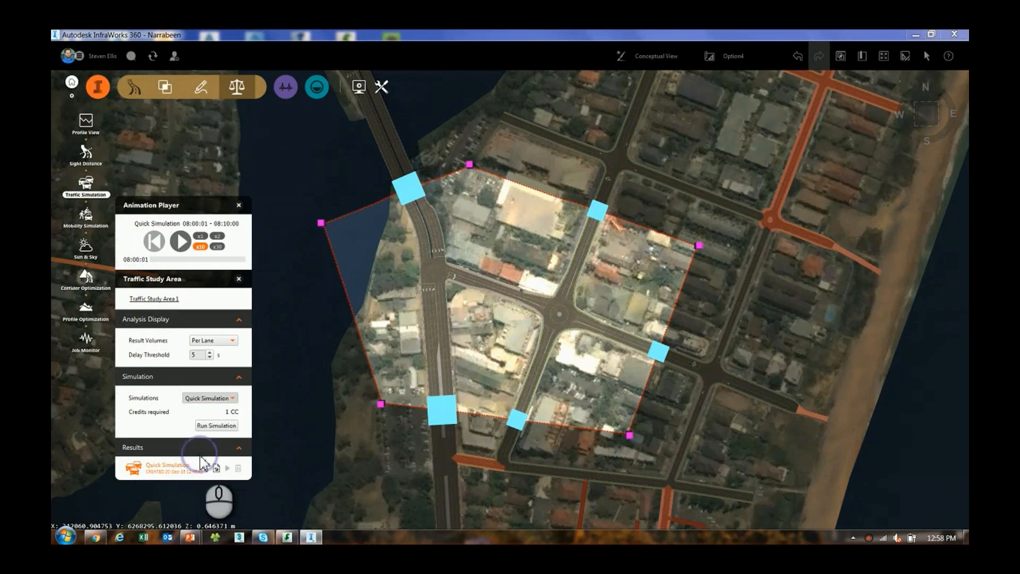
# Run the Narrabeen simulation for the traffic study area and view the animated traffic around the main intersection and roundabout
pyautogui.click(212, 426)
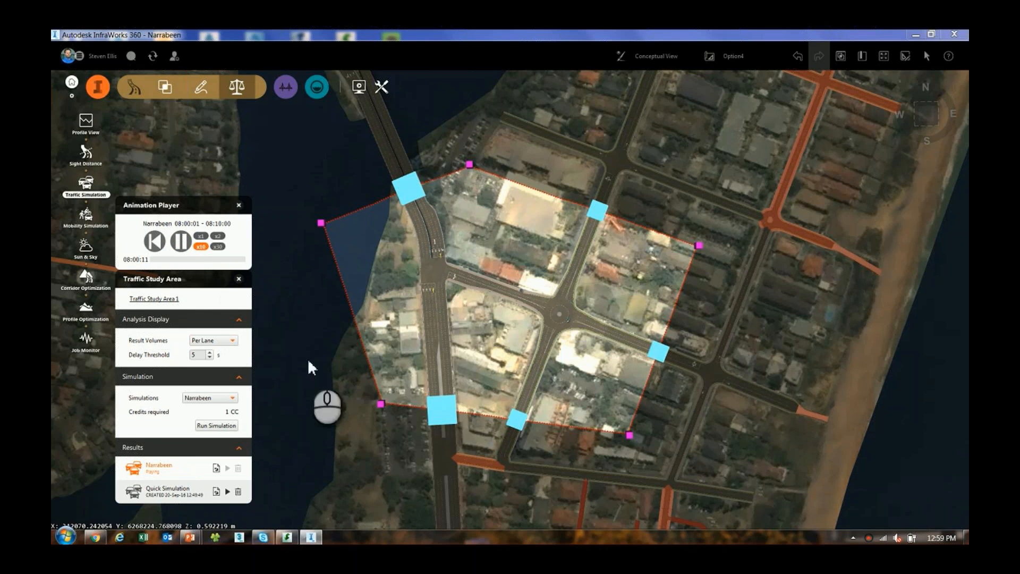
pyautogui.moveTo(364, 375); pyautogui.dragTo(451, 359)
pyautogui.scroll(5, 450, 365)
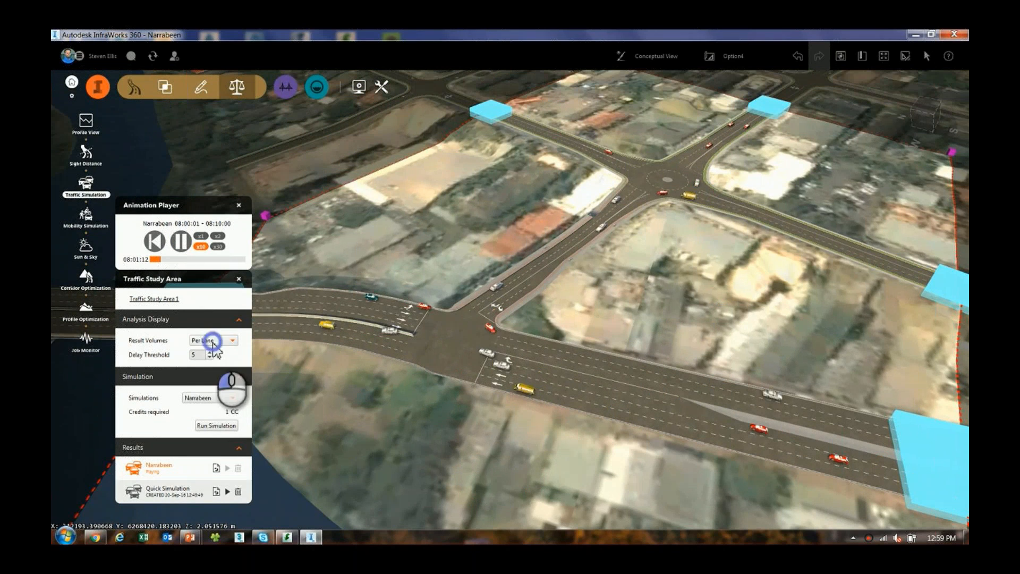
# Set the result volumes in the analysis display to Per Approach
pyautogui.click(213, 340)
pyautogui.click(213, 341)
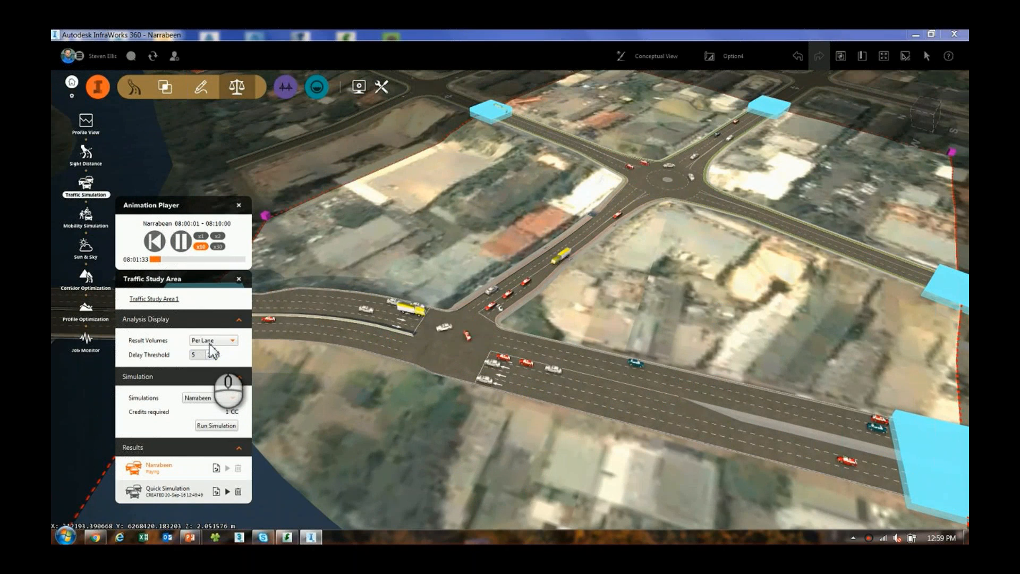
pyautogui.click(213, 341)
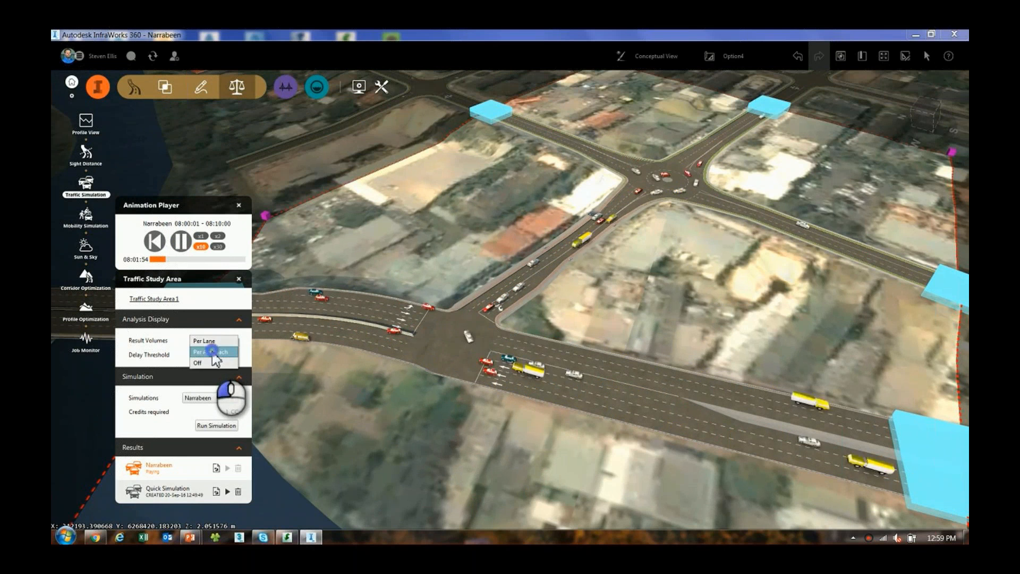
pyautogui.click(212, 349)
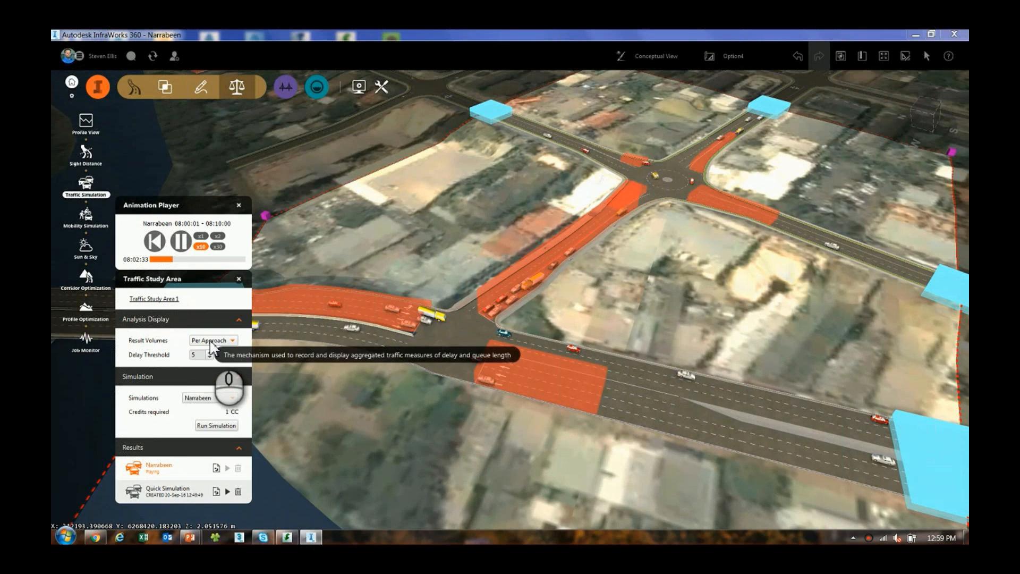
# Switch the result volumes back to Per Lane
pyautogui.click(212, 343)
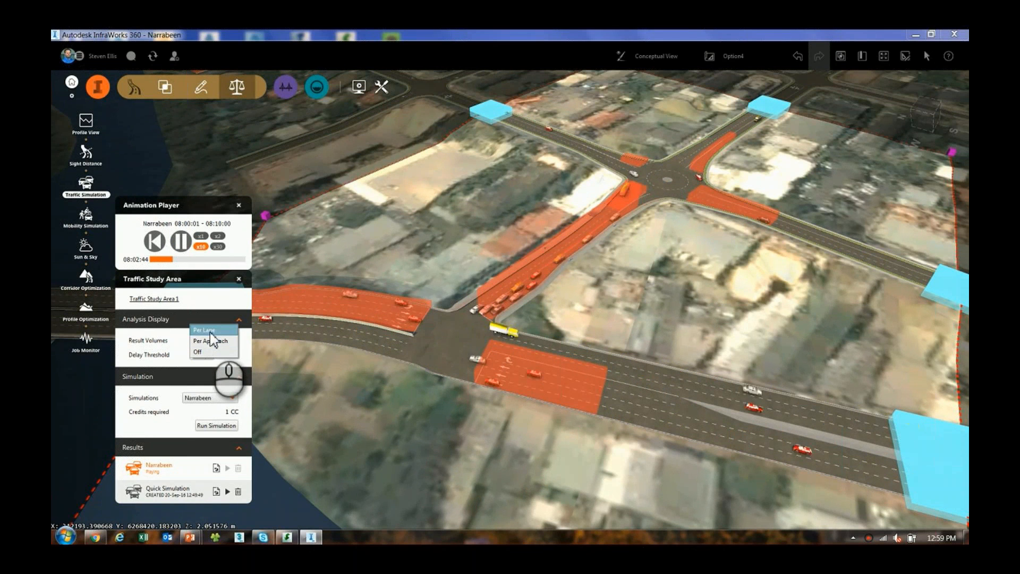
pyautogui.click(213, 343)
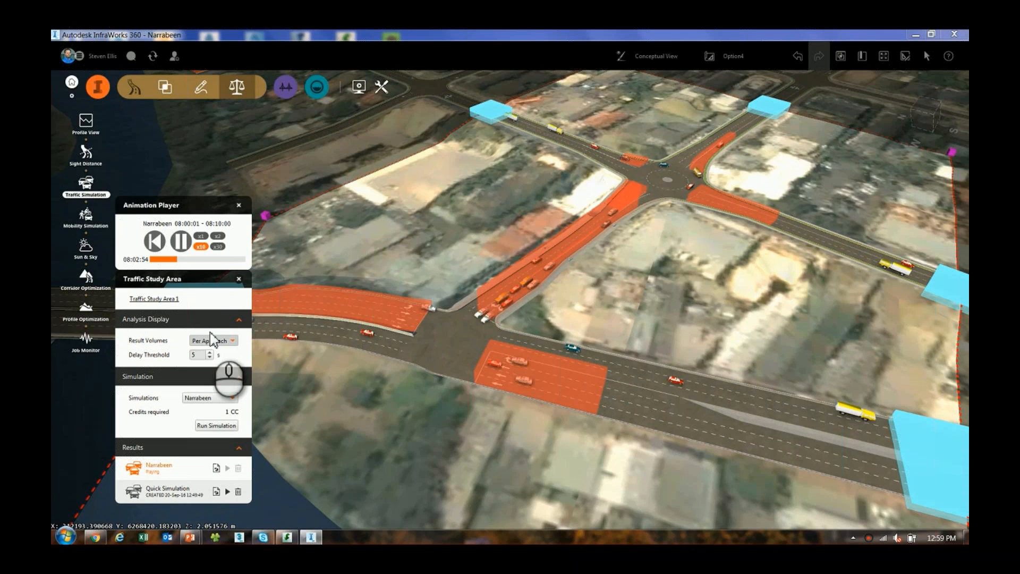
pyautogui.click(211, 333)
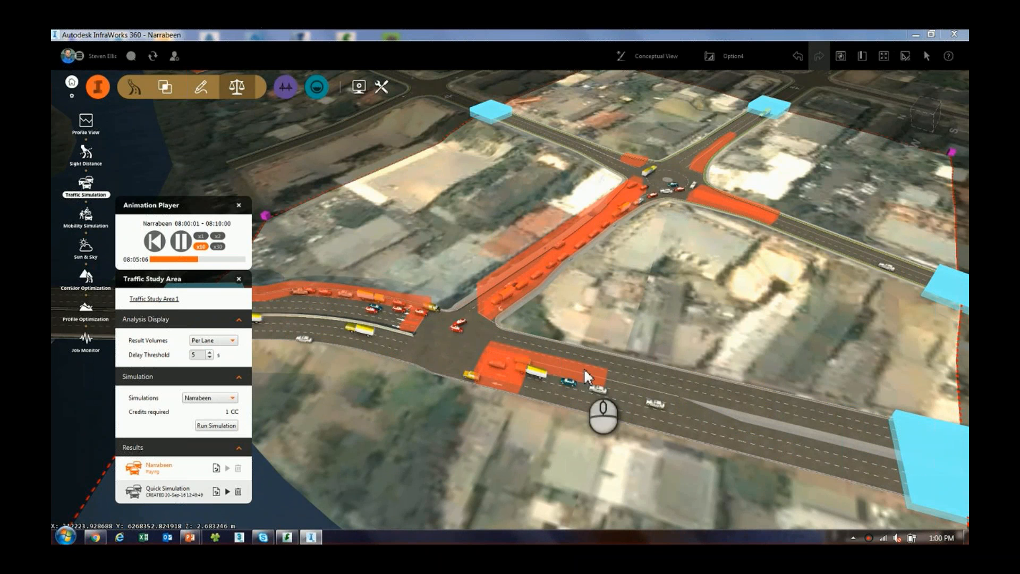
# Examine the average delay and queue length of the lanes approaching the main intersection while the simulation plays
pyautogui.moveTo(585, 371)
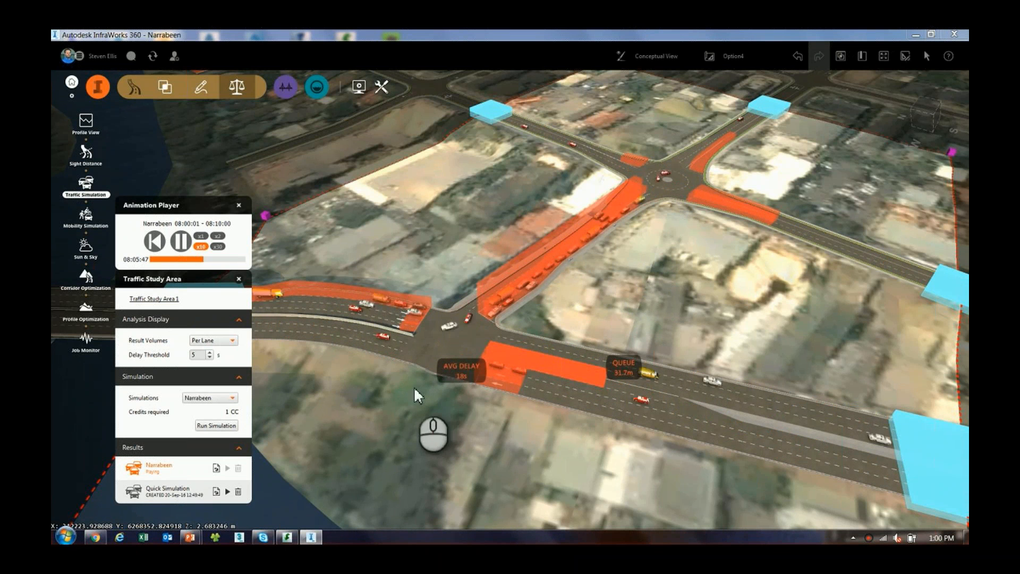
pyautogui.moveTo(413, 386); pyautogui.dragTo(455, 295, button='middle')
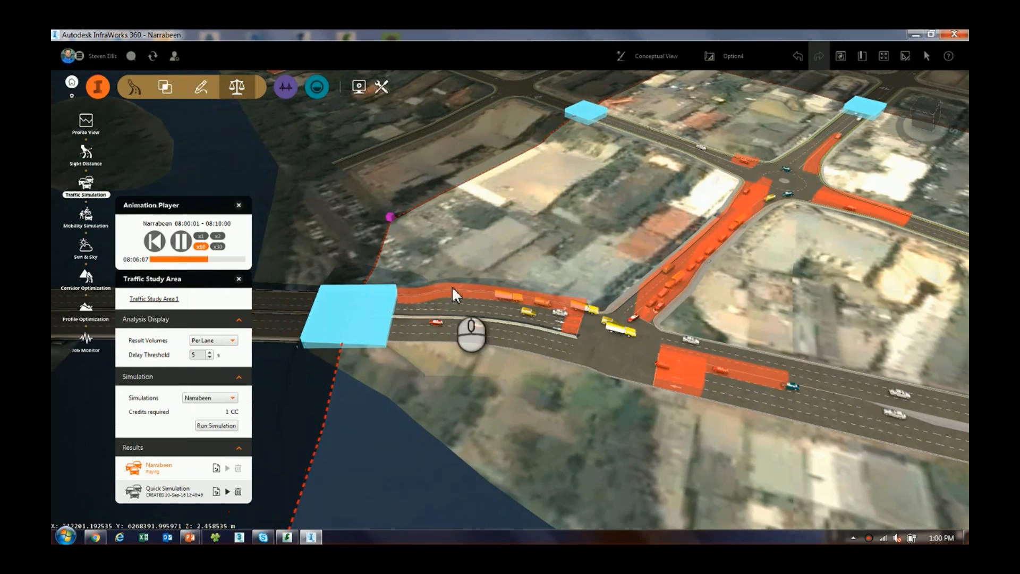
pyautogui.moveTo(451, 289)
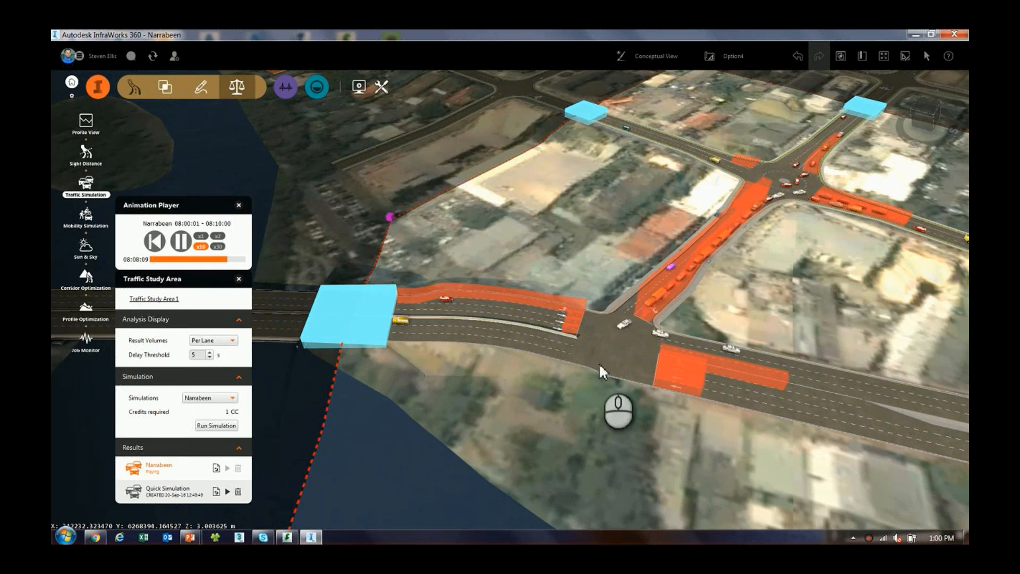
pyautogui.moveTo(647, 402); pyautogui.dragTo(473, 341, button='right')
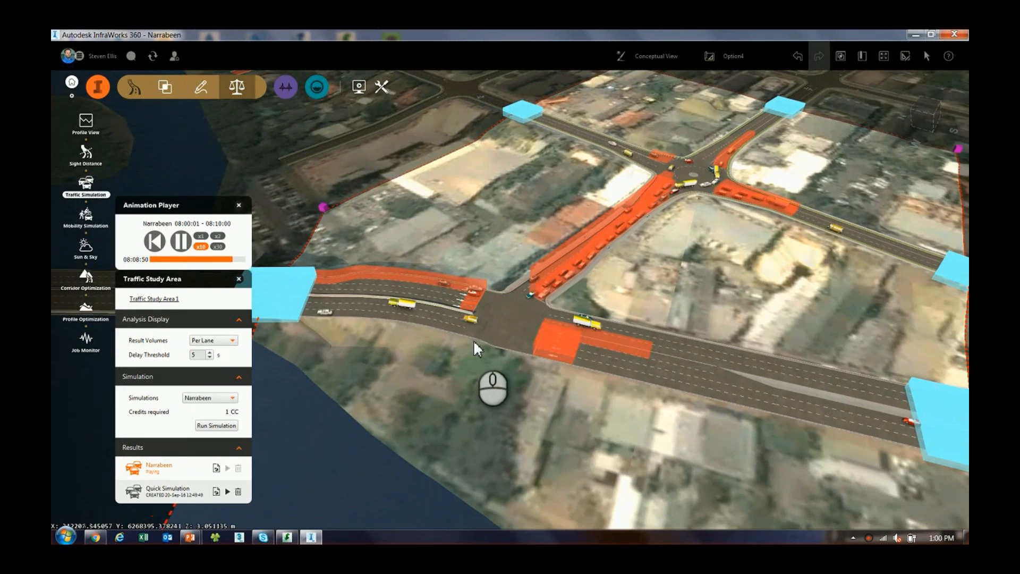
pyautogui.scroll(-1, 474, 340)
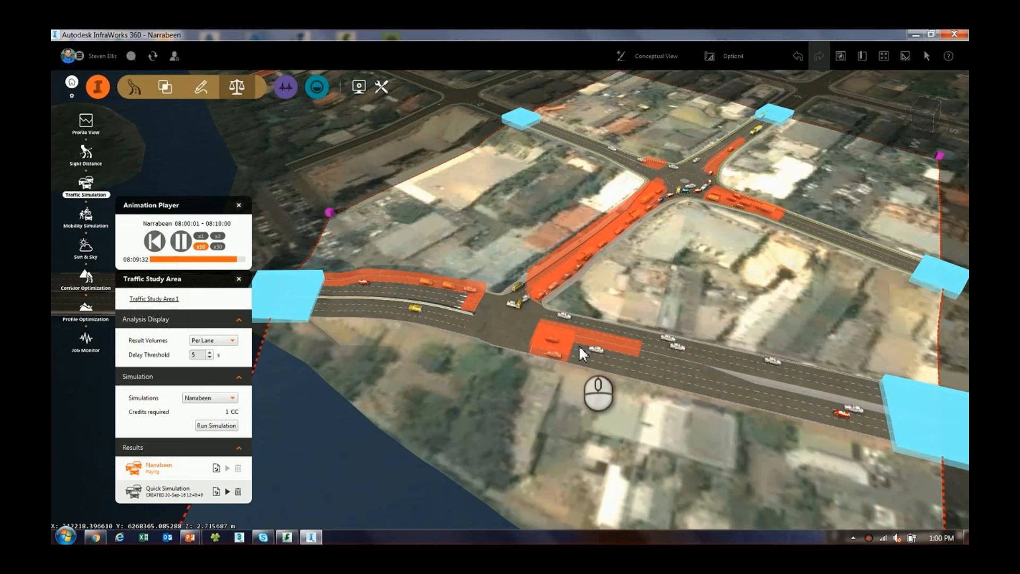
pyautogui.moveTo(559, 342)
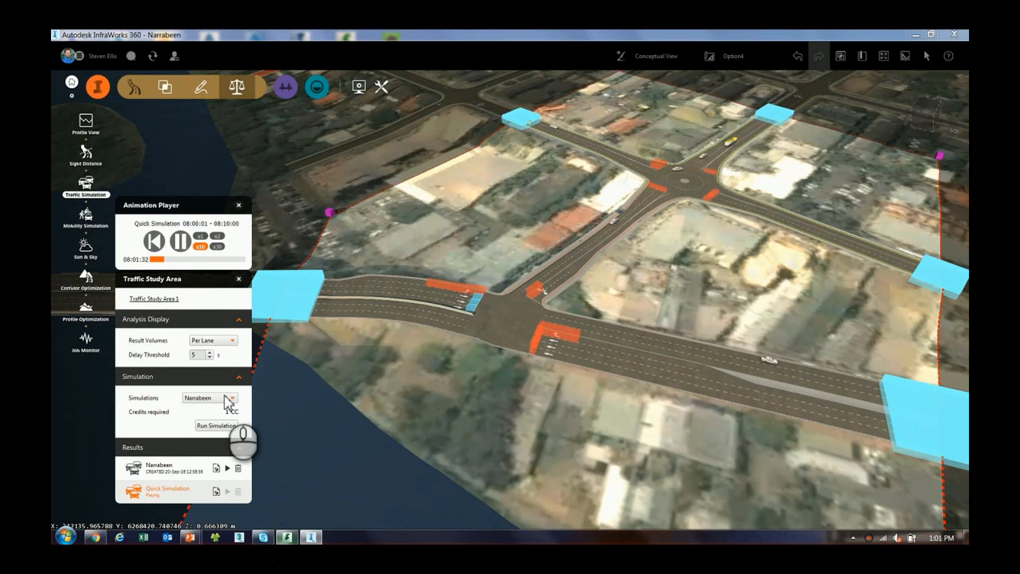
# Pause the Quick Simulation playback and start exporting the results of the Narrabeen simulation
pyautogui.click(179, 242)
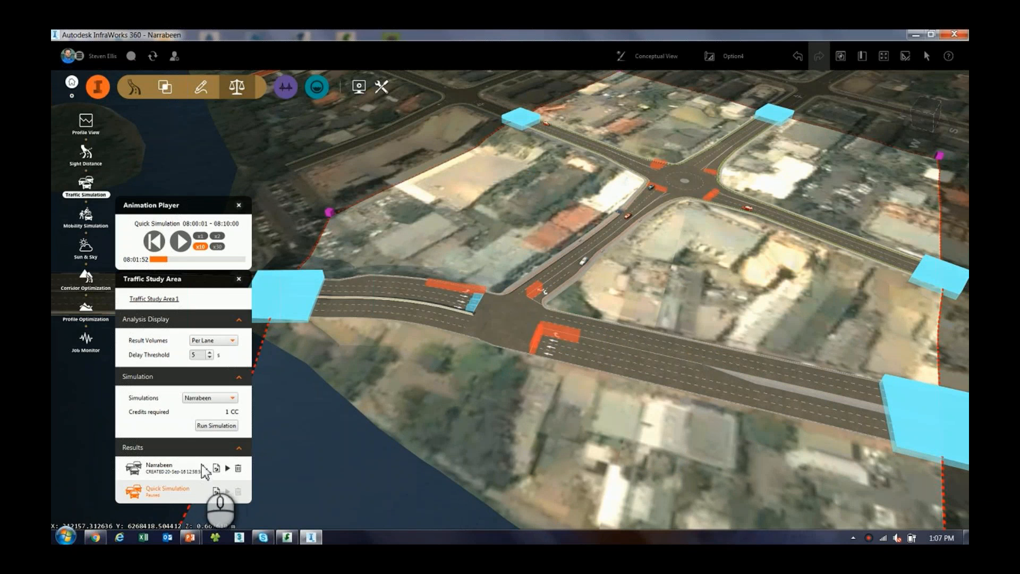
pyautogui.click(175, 464)
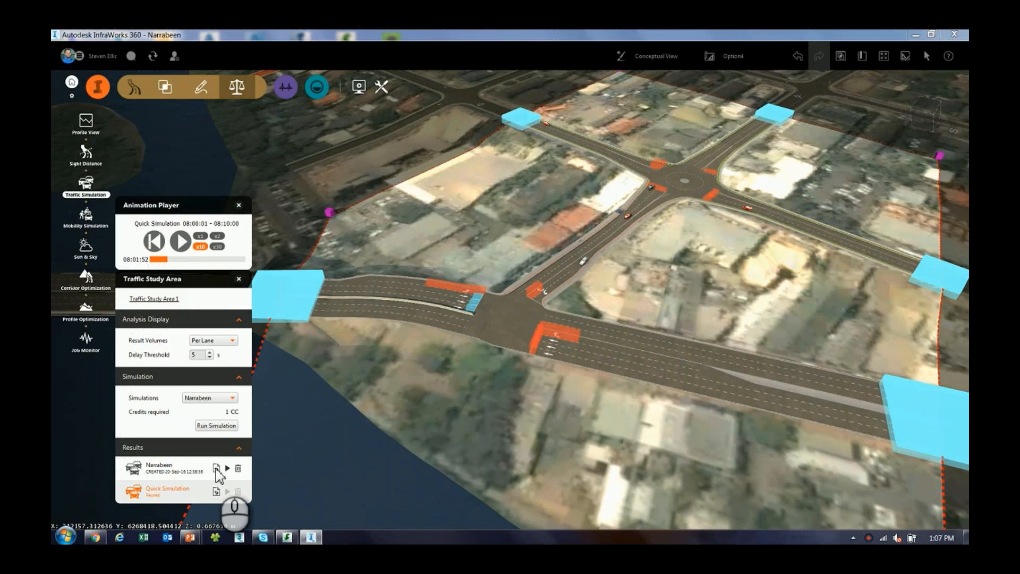
pyautogui.click(216, 469)
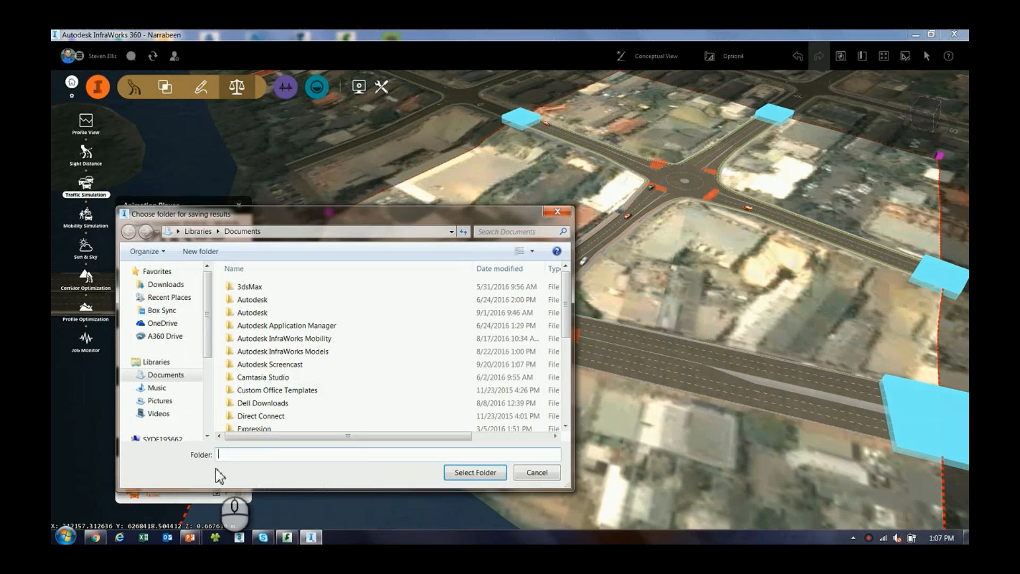
# Choose the Traffic Reports folder under Data (E:), Webinars, 2016-09-21 - InfraWorks 360 Traffic Analysis & Simulation Preview, for saving the results
pyautogui.scroll(-3, 212, 345)
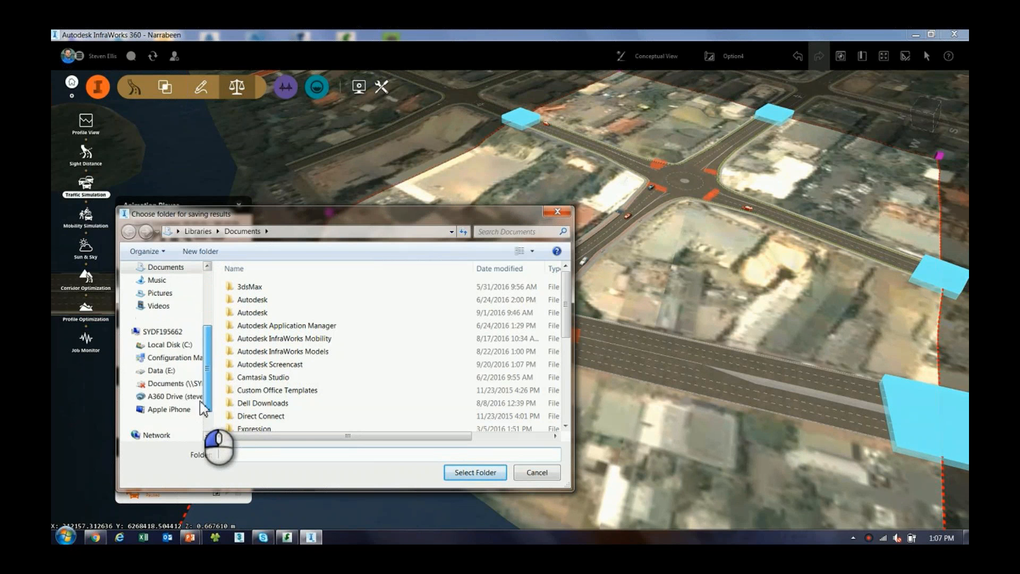
pyautogui.click(176, 371)
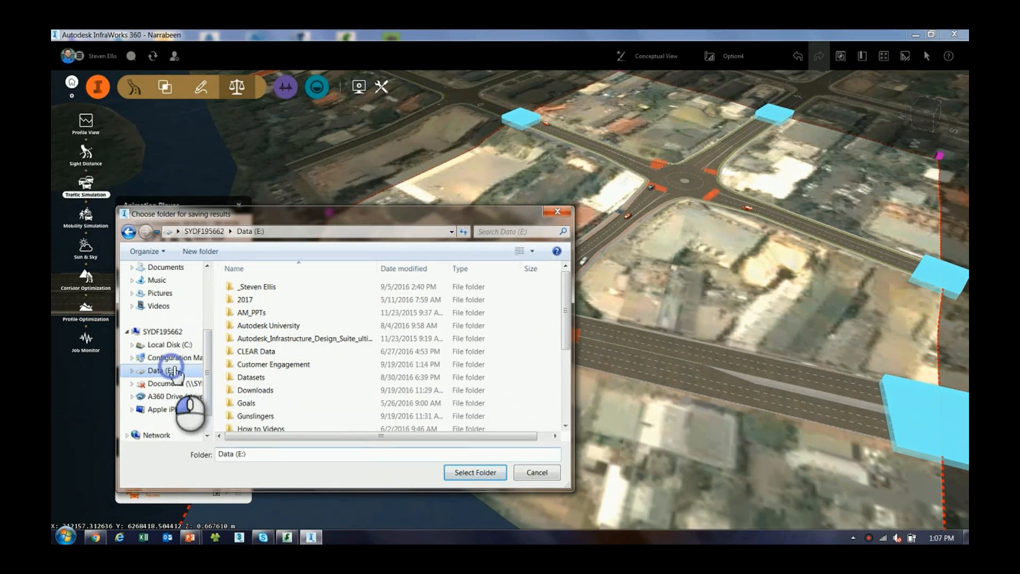
pyautogui.click(256, 366)
pyautogui.scroll(-5, 256, 374)
pyautogui.click(252, 423)
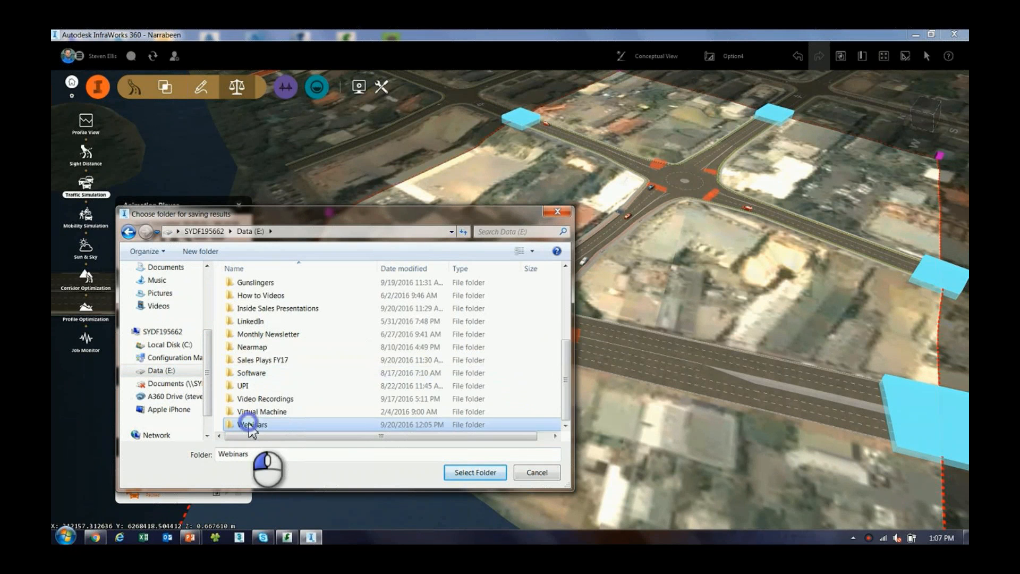
pyautogui.doubleClick(252, 423)
pyautogui.doubleClick(272, 352)
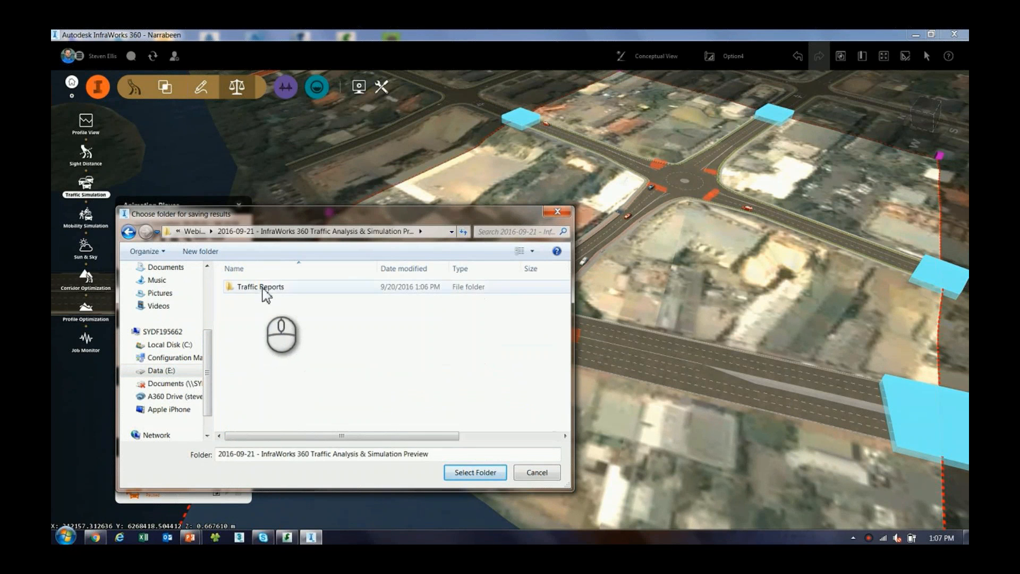
pyautogui.doubleClick(264, 290)
pyautogui.click(476, 471)
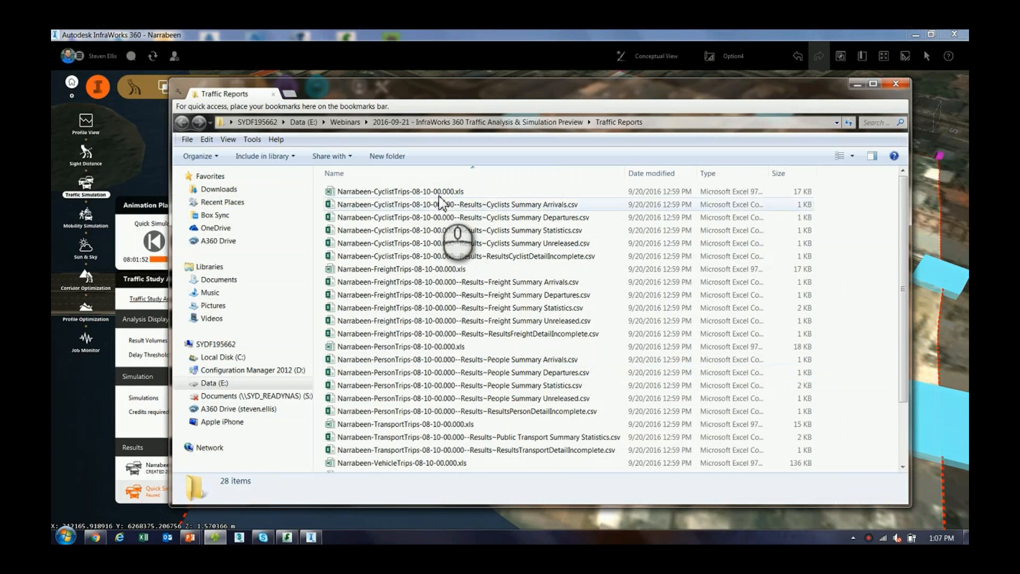
# Look through the cyclist, freight, person, transport and vehicle trip reports in the Traffic Reports folder in Windows Explorer
pyautogui.click(433, 193)
pyautogui.click(467, 205)
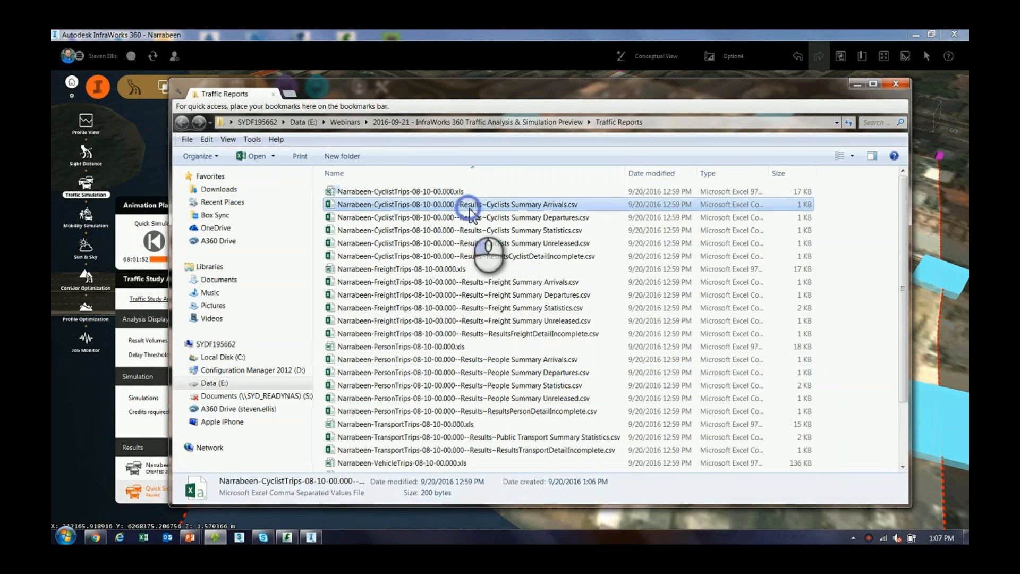
pyautogui.keyDown('shift'); pyautogui.click(473, 256); pyautogui.keyUp('shift')
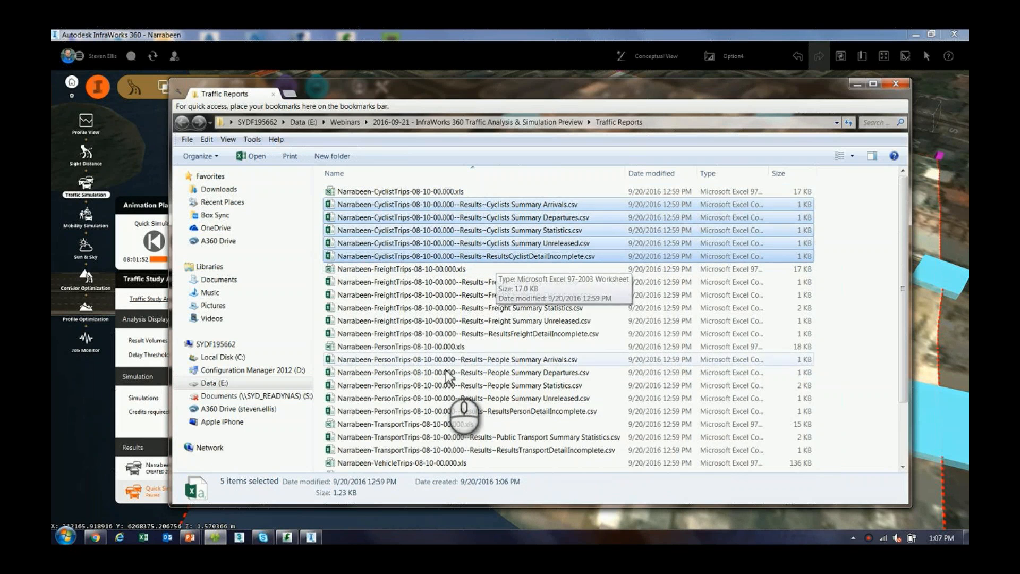
pyautogui.click(449, 424)
pyautogui.scroll(-2, 445, 413)
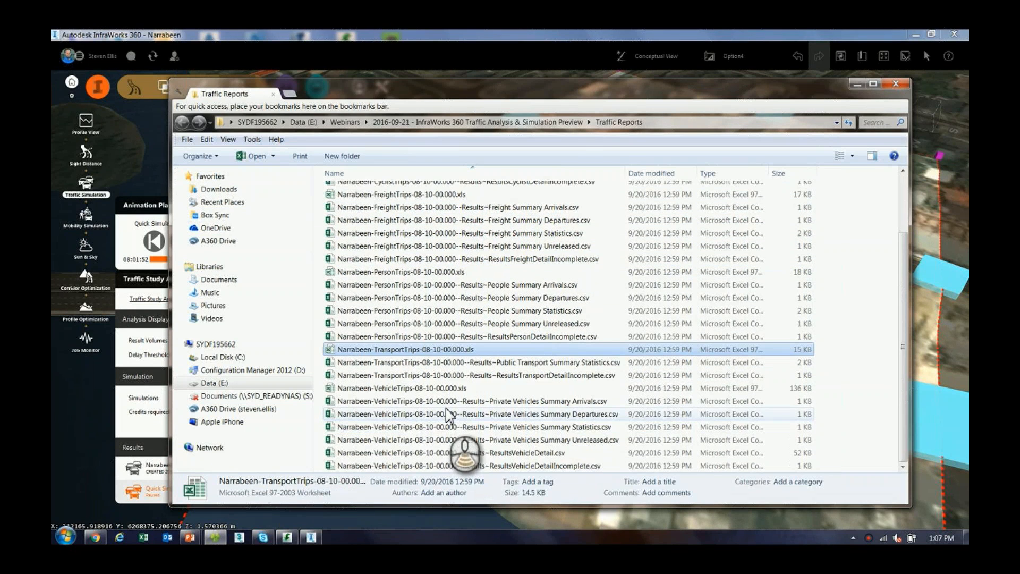
pyautogui.click(417, 388)
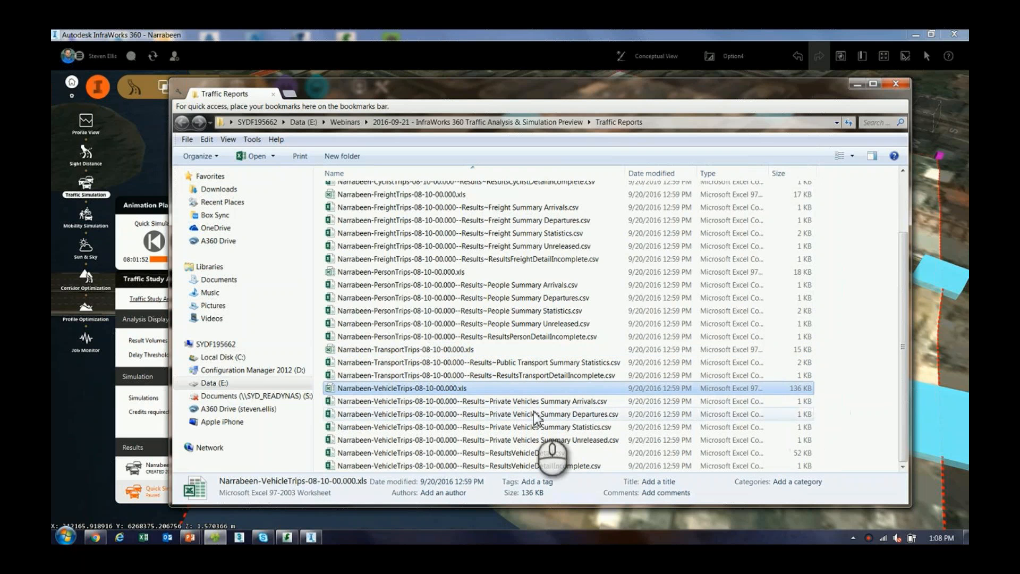
pyautogui.click(499, 400)
pyautogui.keyDown('shift'); pyautogui.click(506, 466); pyautogui.keyUp('shift')
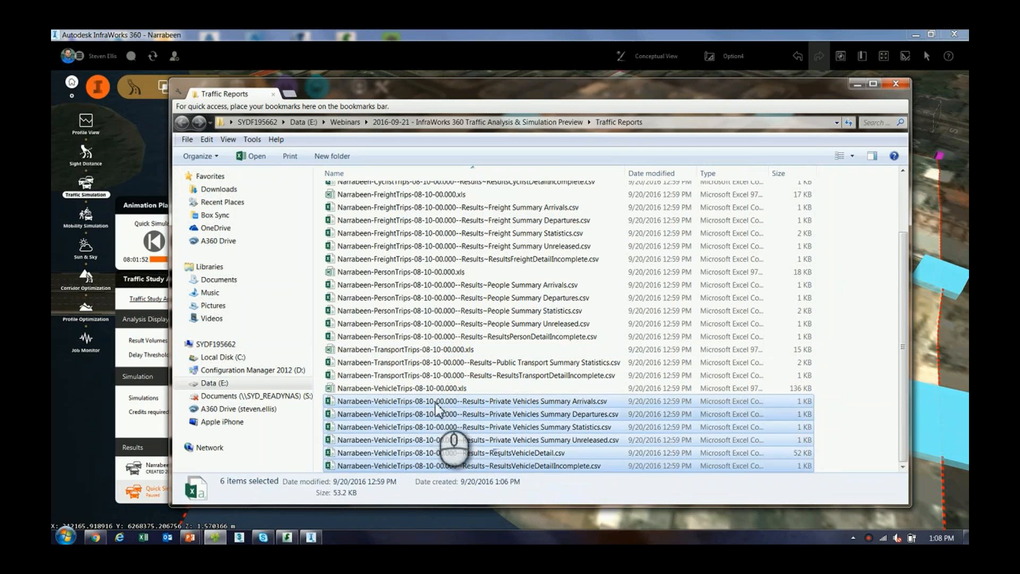
# Open Narrabeen-VehicleTrips-08-10-00.000.xls in Excel and fit all column widths of the private vehicles summary statistics sheet to their contents
pyautogui.click(428, 388)
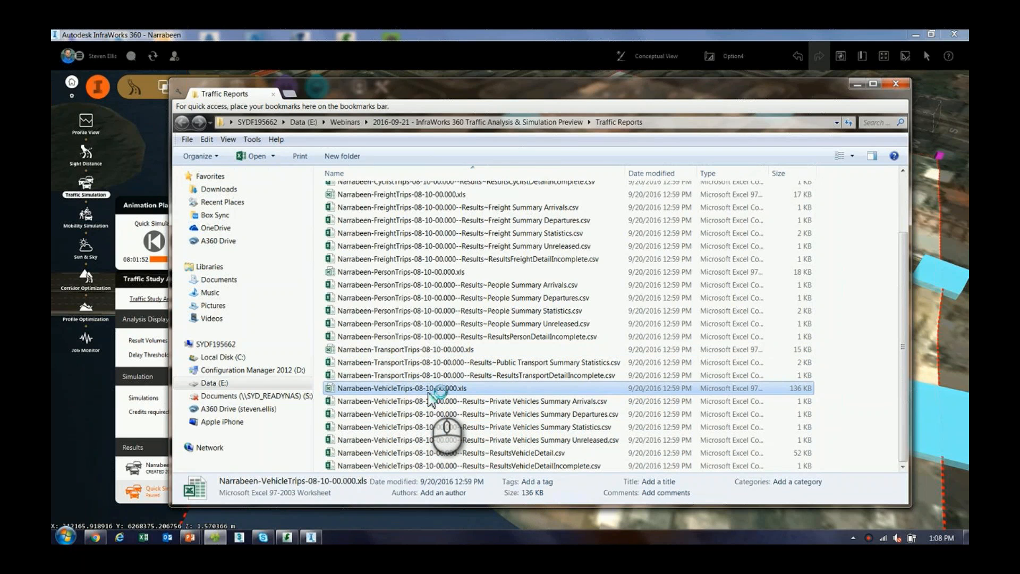
pyautogui.doubleClick(429, 392)
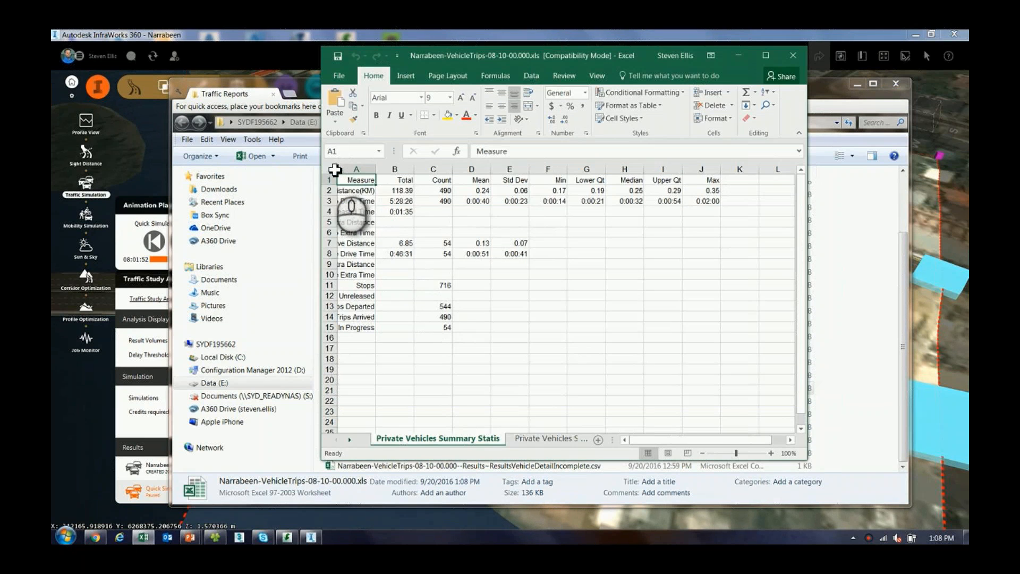
pyautogui.click(333, 169)
pyautogui.doubleClick(381, 174)
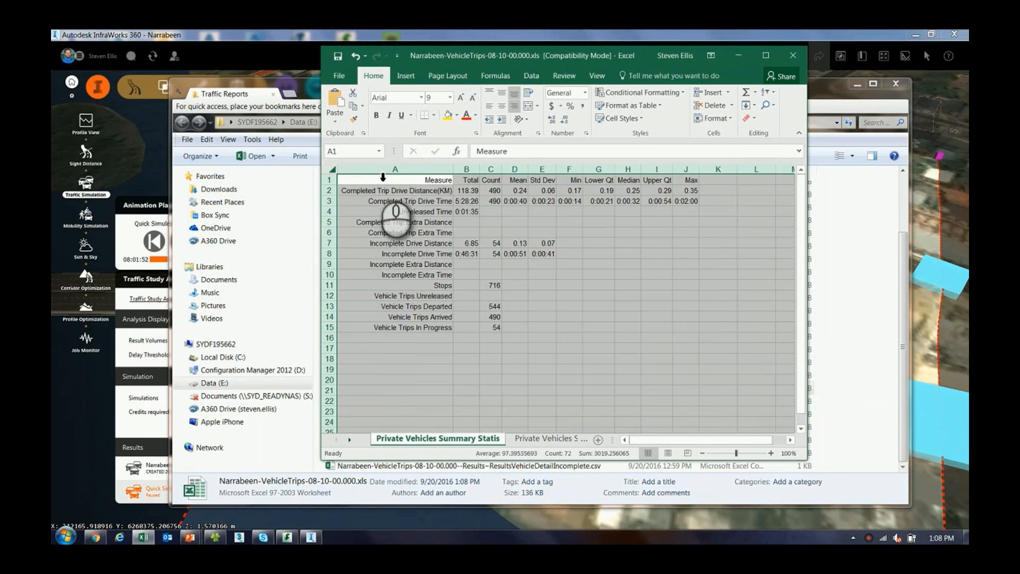
pyautogui.click(663, 237)
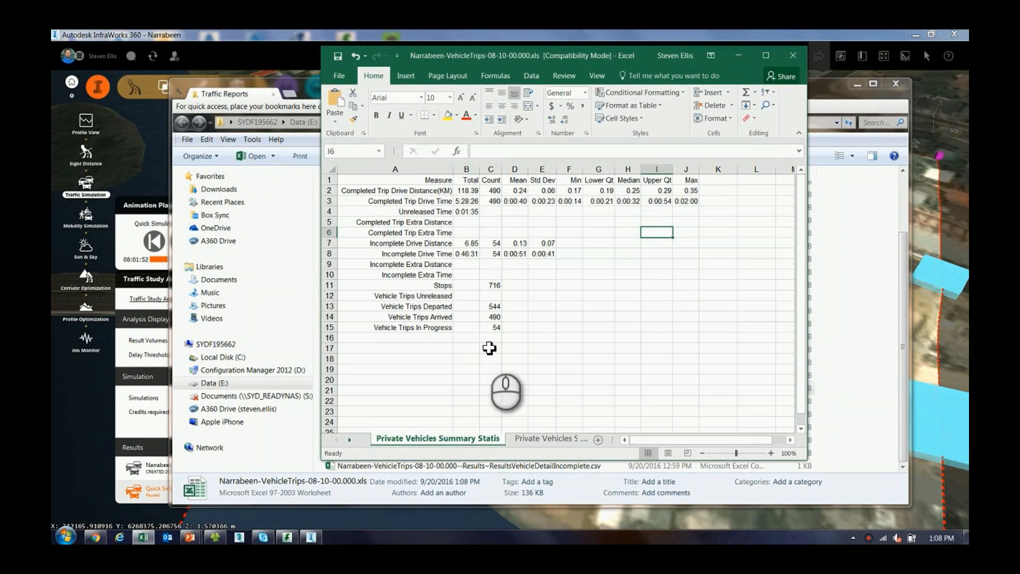
# Review the private vehicle arrivals and departures summaries by zone, and the individual trip records in the ResultsVehicleDetail sheet
pyautogui.click(543, 439)
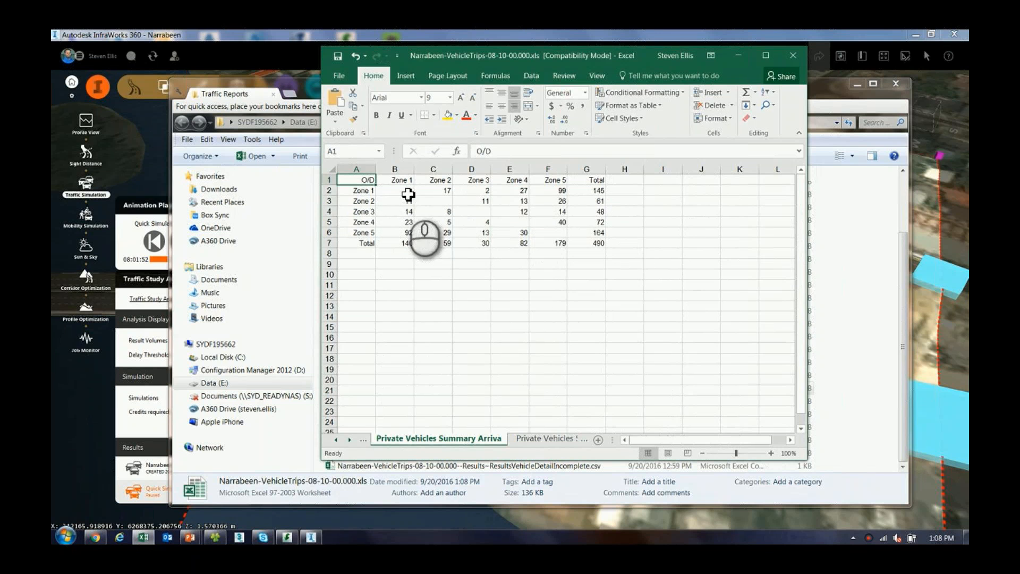
pyautogui.click(550, 441)
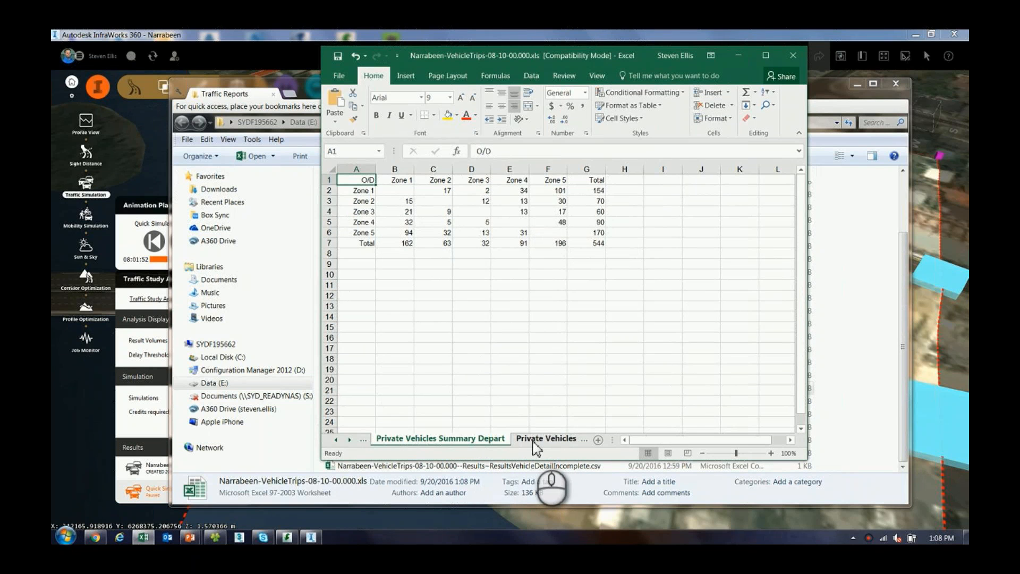
pyautogui.click(533, 439)
pyautogui.click(540, 442)
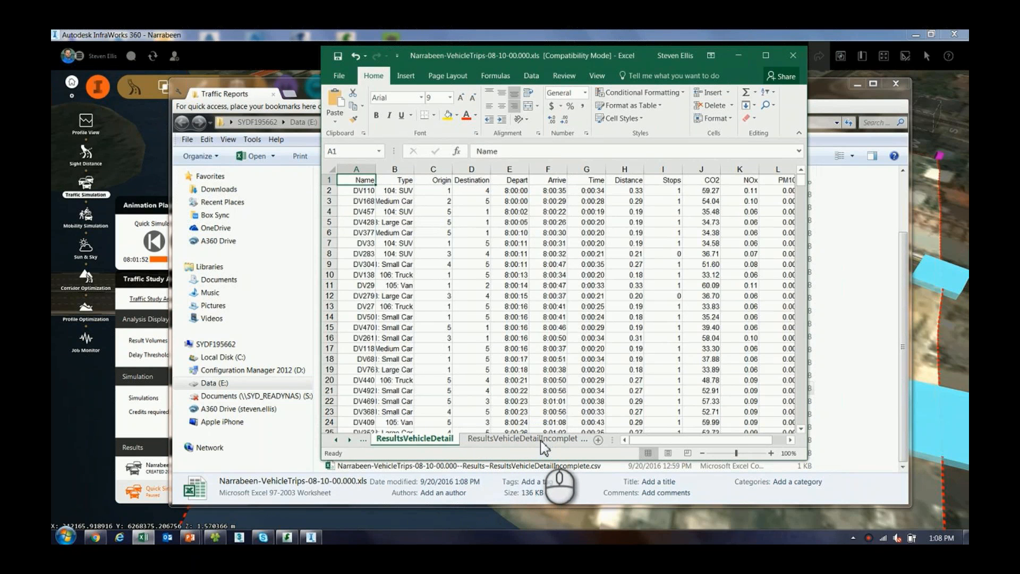
pyautogui.scroll(-1, 474, 229)
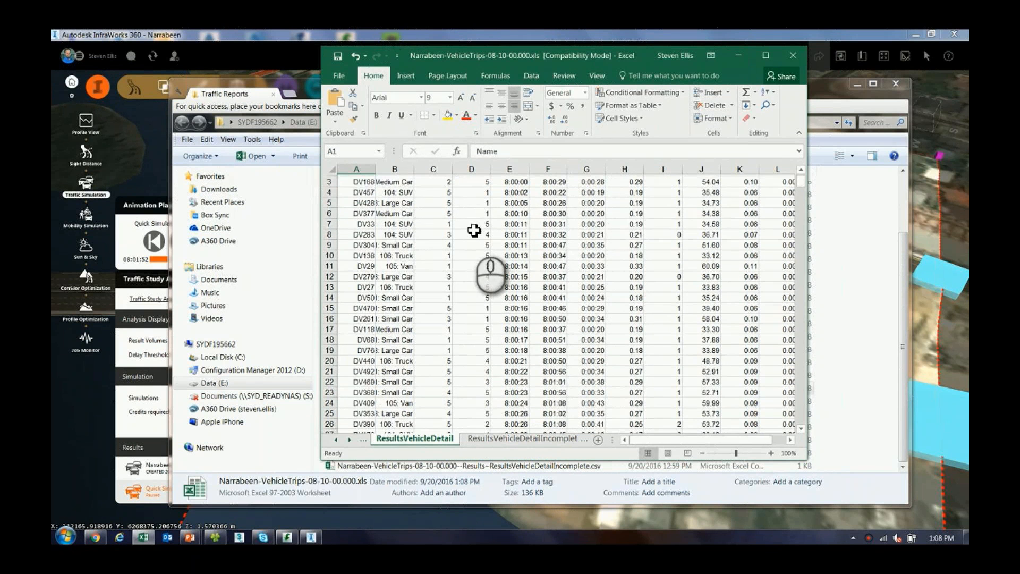
# Check the ResultsVehicleDetailIncomplete sheet of the vehicle trips workbook, and close the workbook without saving the changes
pyautogui.scroll(-1, 474, 229)
pyautogui.click(519, 441)
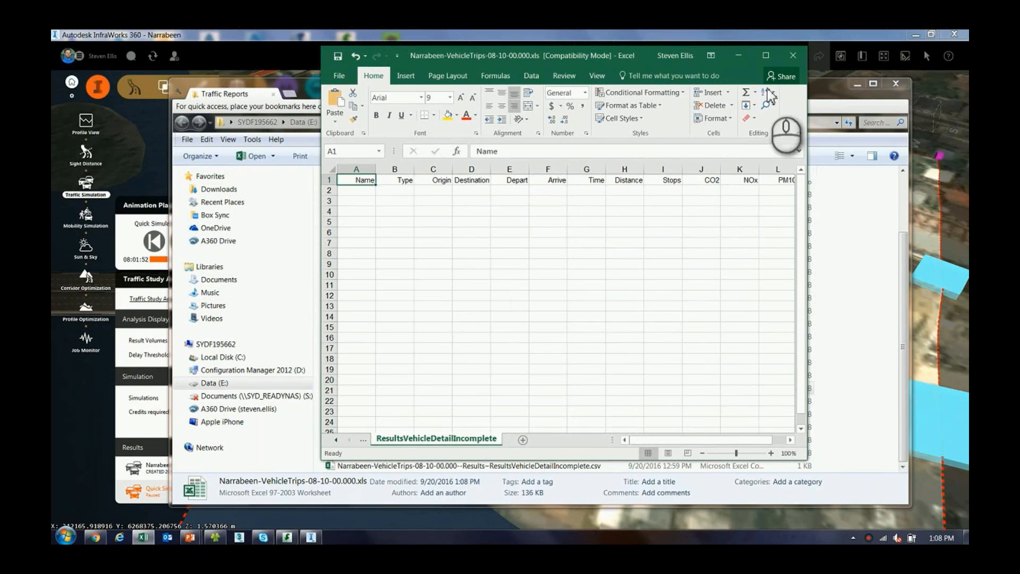
pyautogui.click(793, 56)
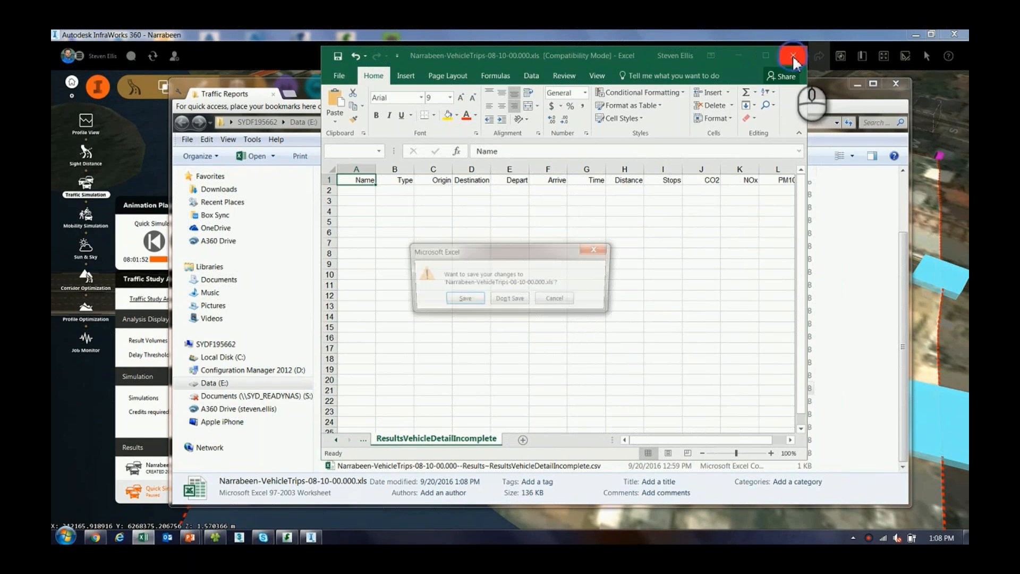
pyautogui.click(510, 298)
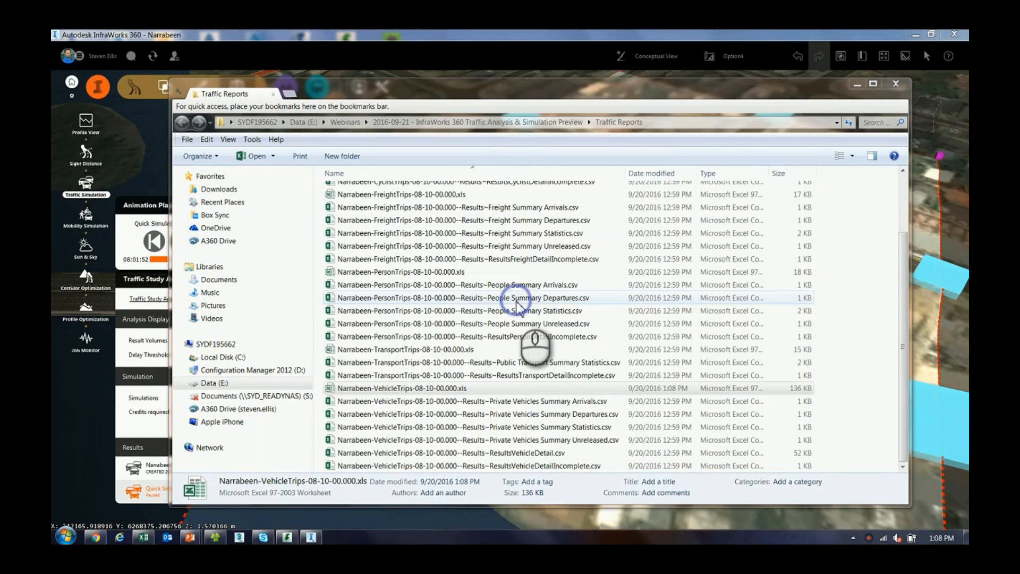
# Look over the person, cyclist and freight trip workbooks in the Traffic Reports folder, and close the folder window
pyautogui.click(420, 271)
pyautogui.scroll(2, 424, 297)
pyautogui.click(408, 191)
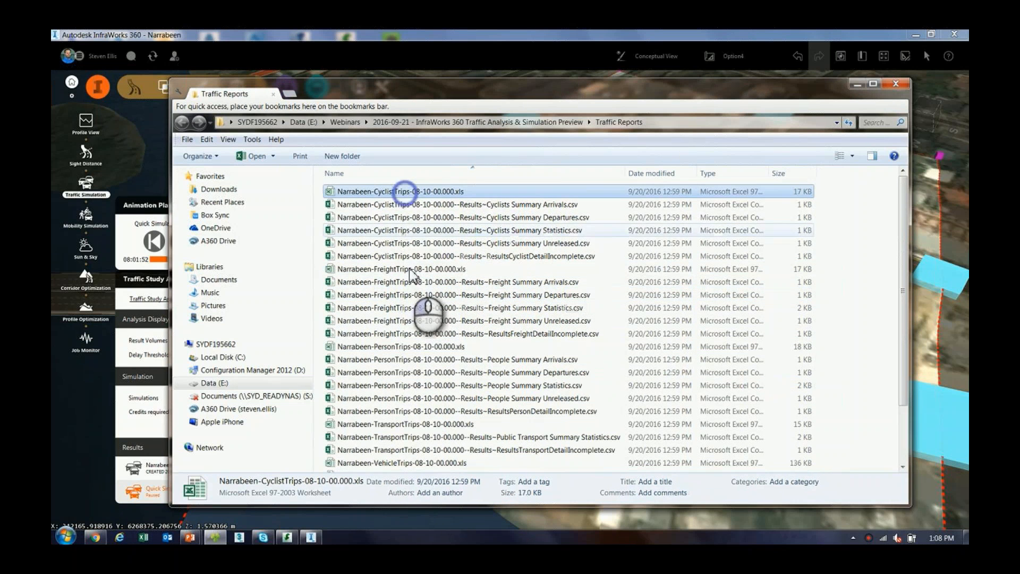
pyautogui.click(409, 269)
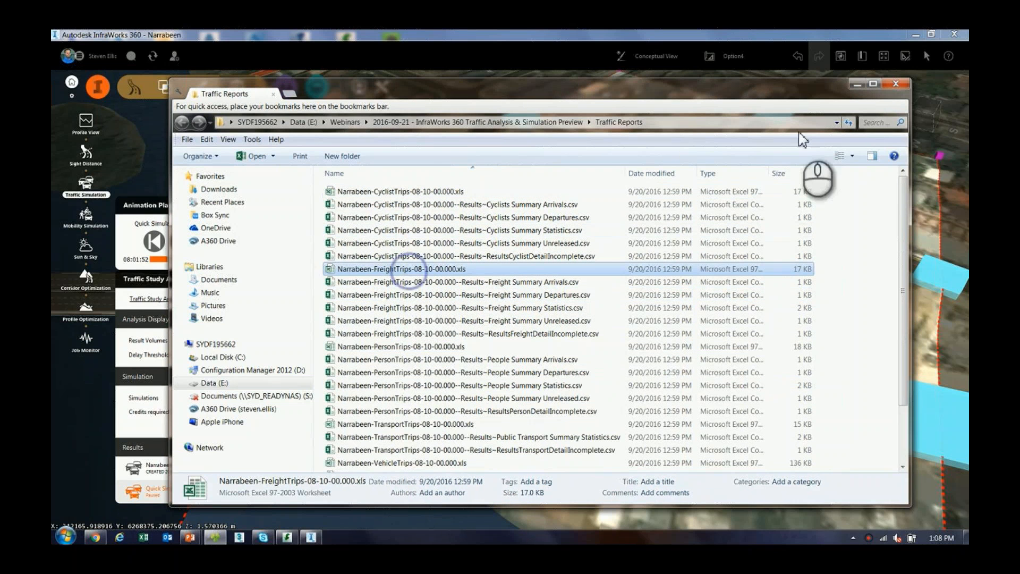
pyautogui.click(896, 85)
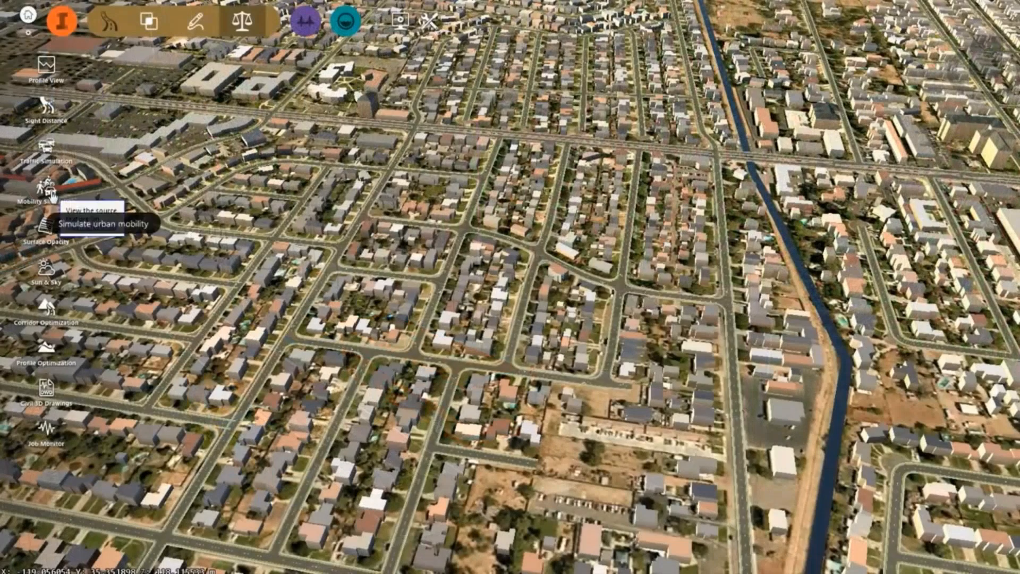
# Define a four-sided Mobility Simulation study area boundary around the residential street grid west of the canal
pyautogui.click(47, 192)
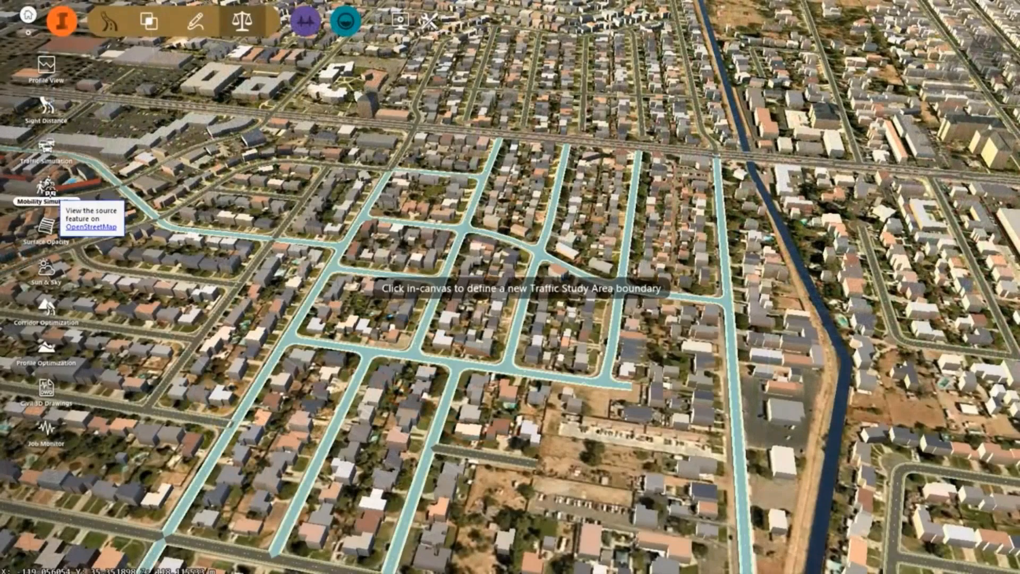
pyautogui.click(338, 187)
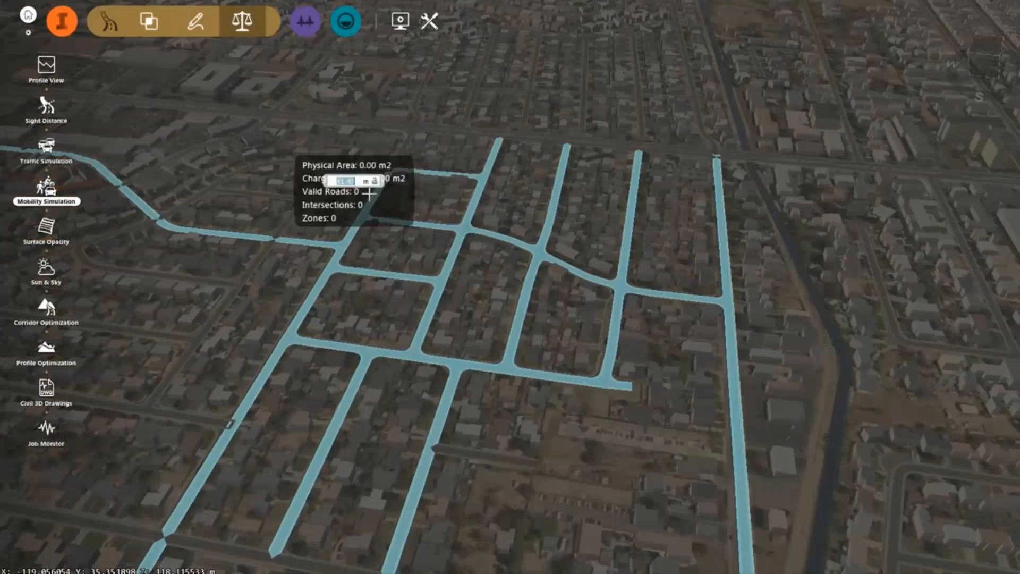
pyautogui.click(676, 221)
pyautogui.click(750, 220)
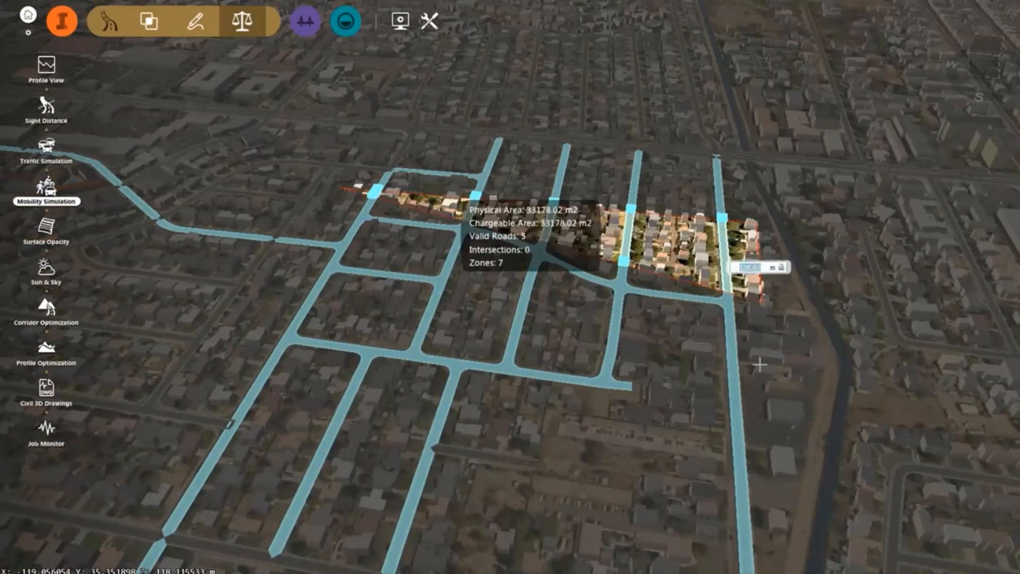
pyautogui.click(779, 470)
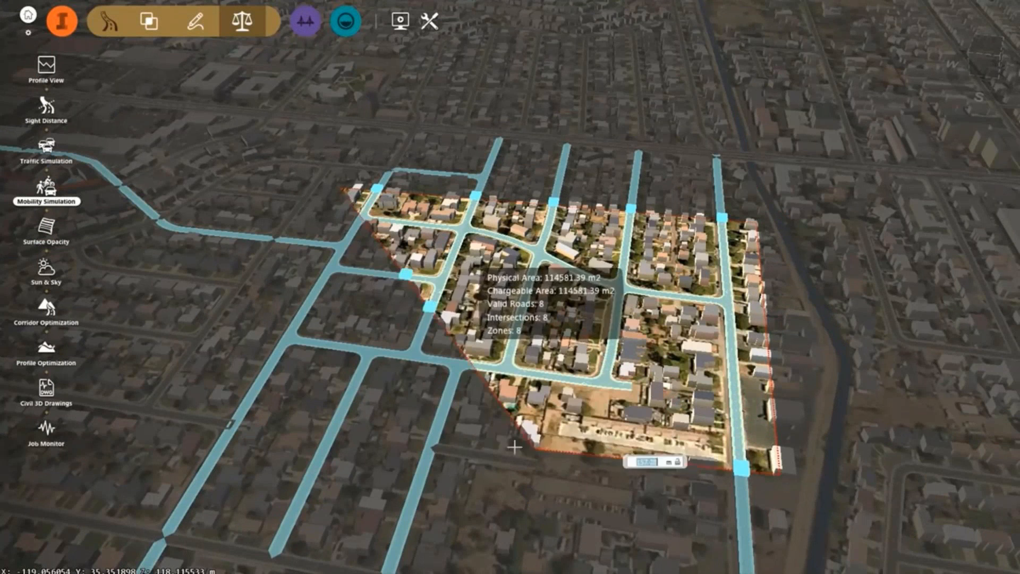
pyautogui.doubleClick(226, 379)
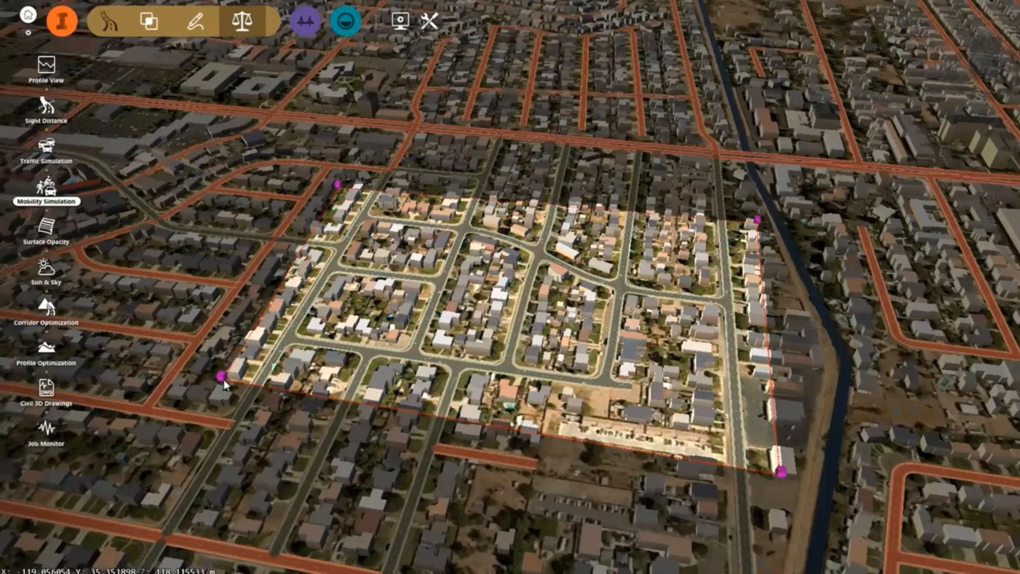
# Open the new traffic study area in Mobility Simulation and inspect the intersections of its road network
pyautogui.rightClick(479, 287)
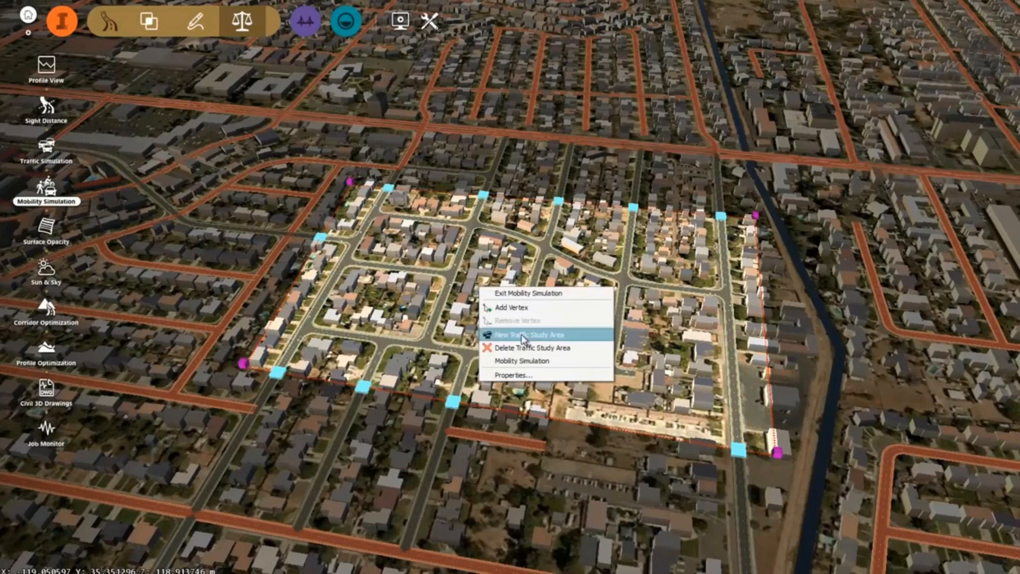
pyautogui.click(525, 361)
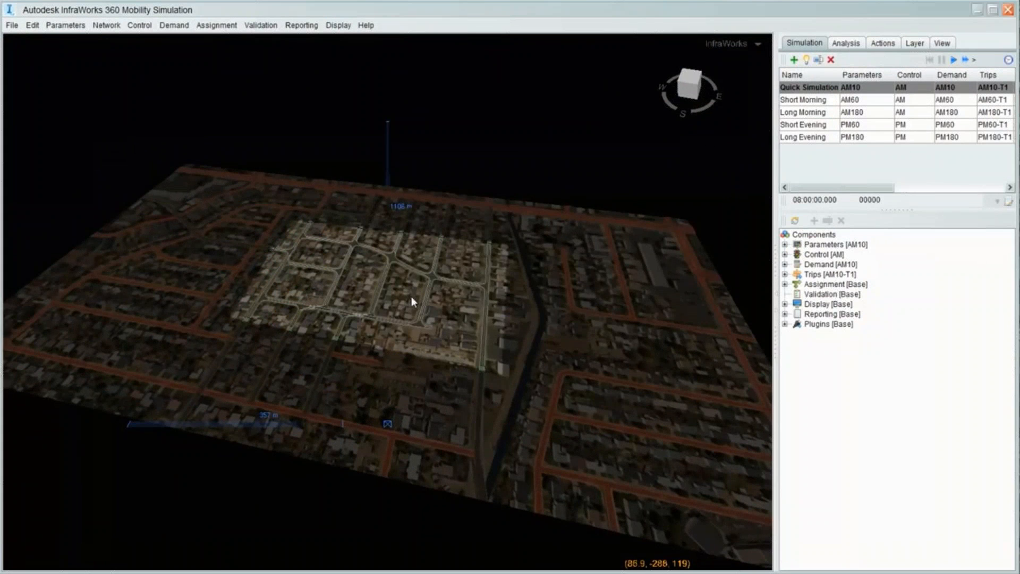
pyautogui.scroll(5, 412, 297)
pyautogui.scroll(5, 449, 300)
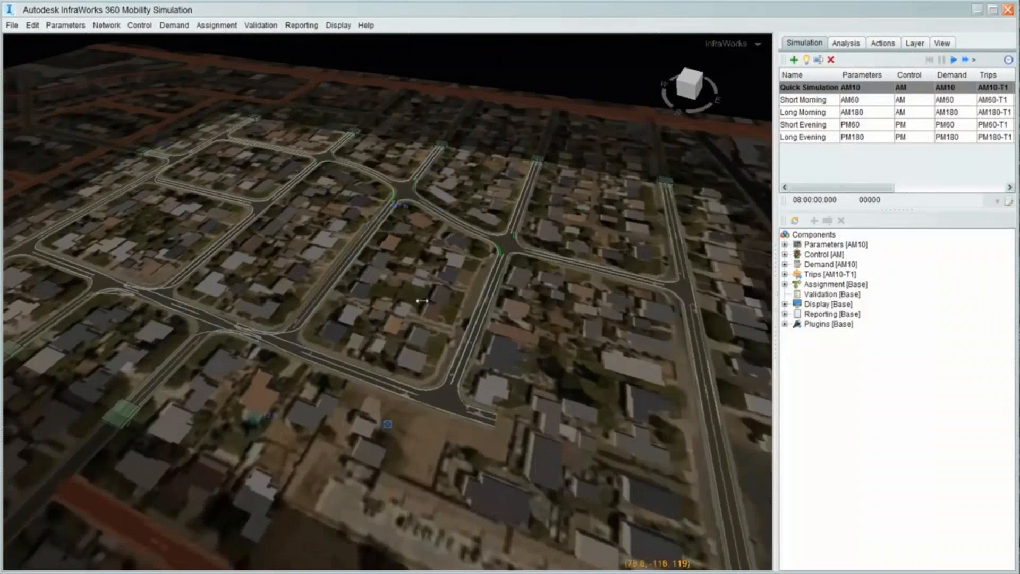
pyautogui.scroll(5, 438, 284)
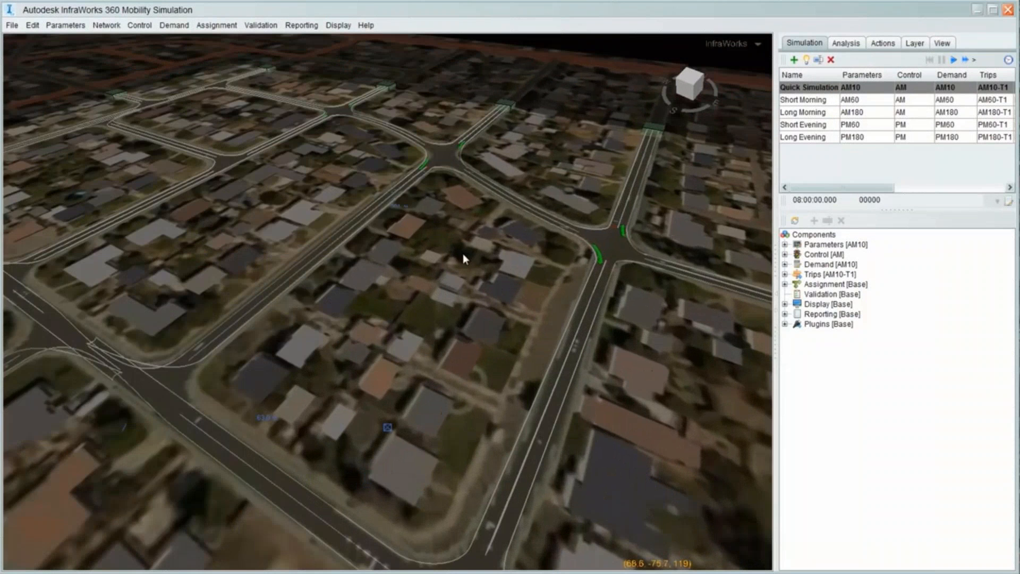
pyautogui.moveTo(474, 280); pyautogui.dragTo(393, 349, button='middle')
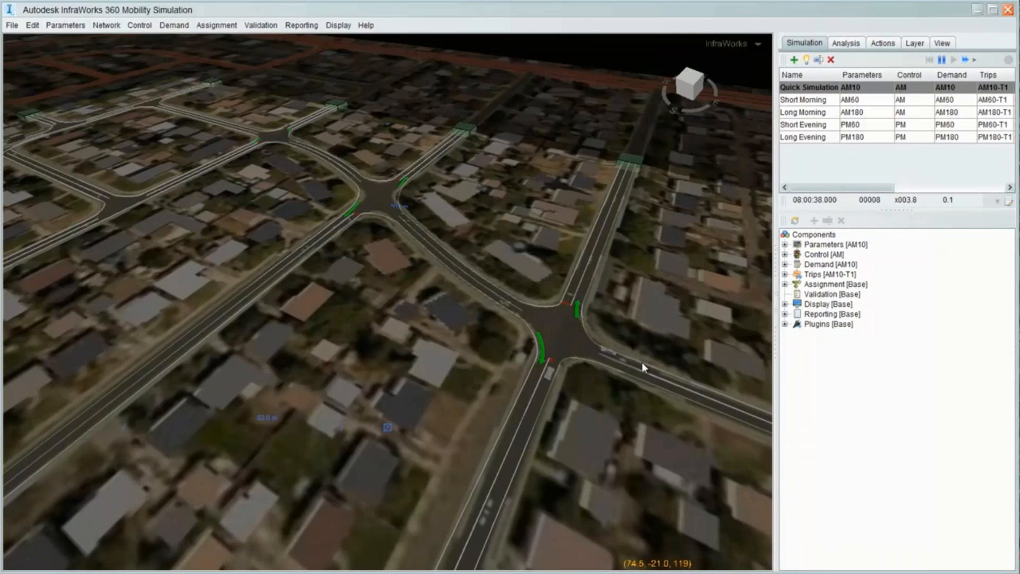
# Watch the vehicles and signal phases at the four-way intersection closely while the Quick Simulation runs
pyautogui.scroll(2, 642, 362)
pyautogui.scroll(4, 641, 362)
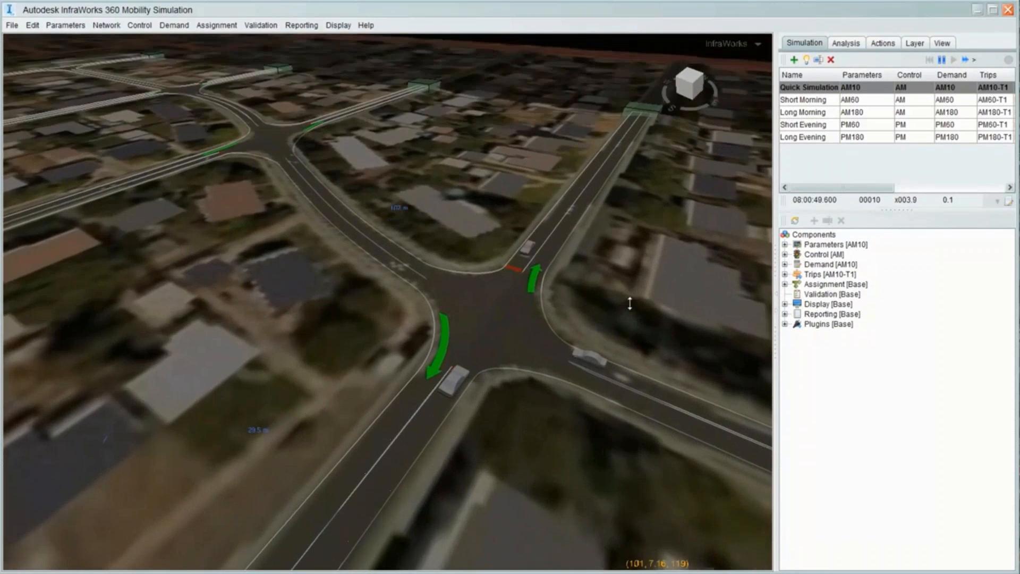
pyautogui.keyDown('shift'); pyautogui.moveTo(630, 303); pyautogui.dragTo(633, 228, button='middle'); pyautogui.keyUp('shift')
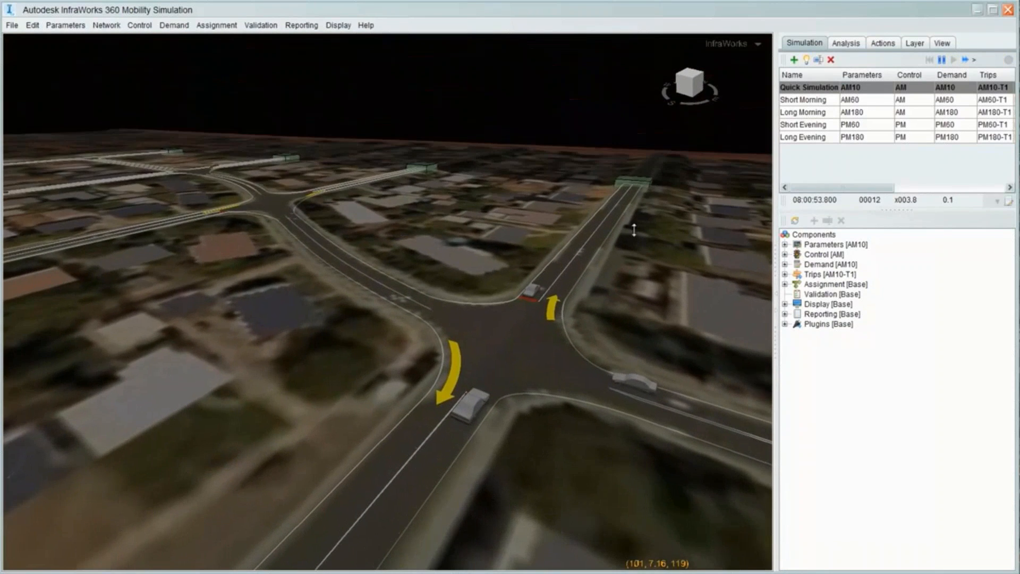